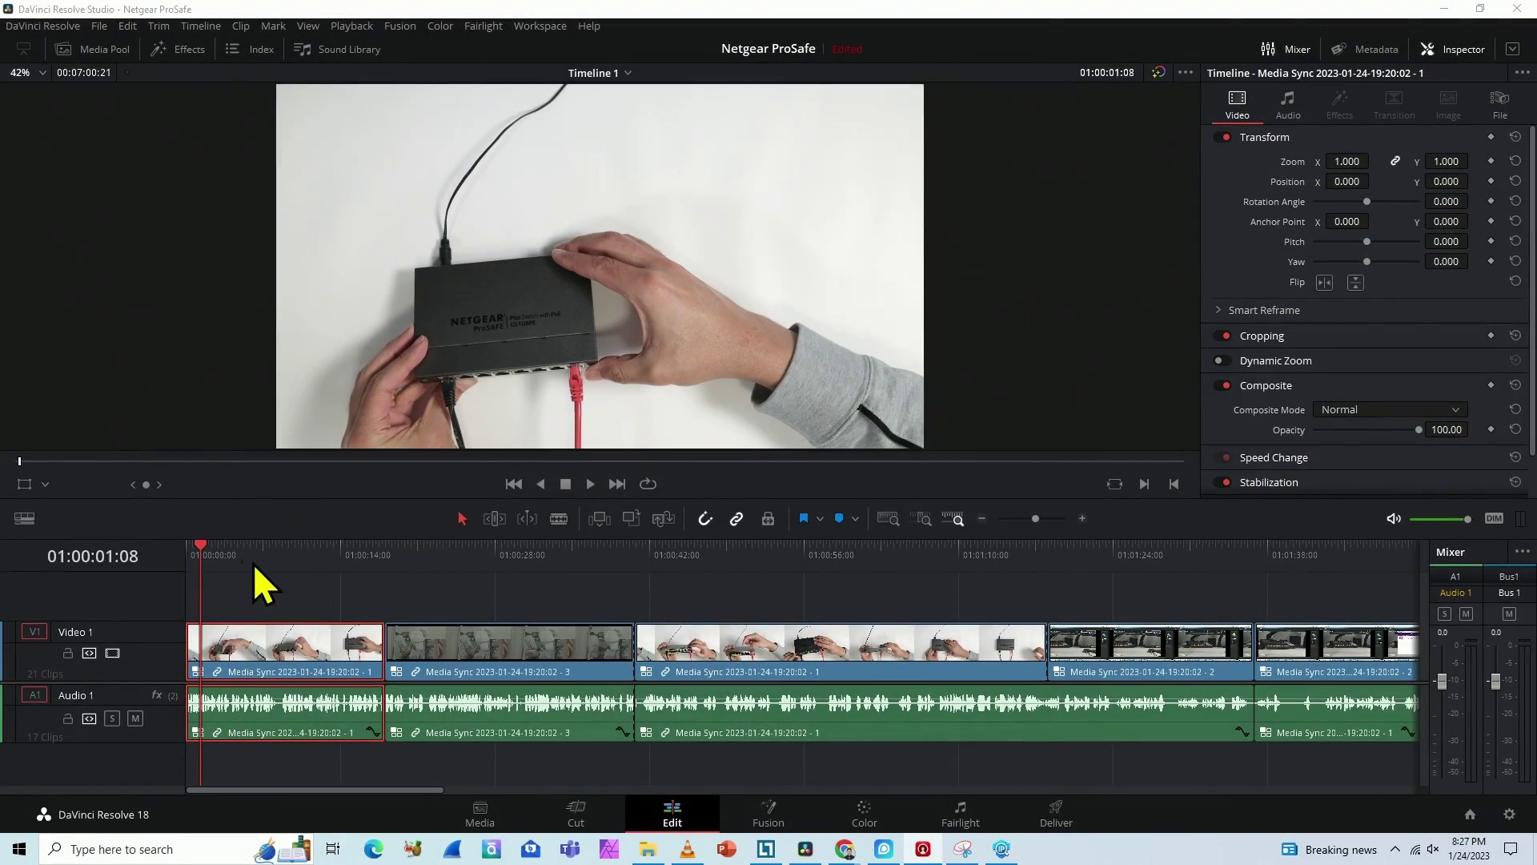
Split the second clip's video and audio at 01:00:24:12.
{"action": "key", "text": "space"}
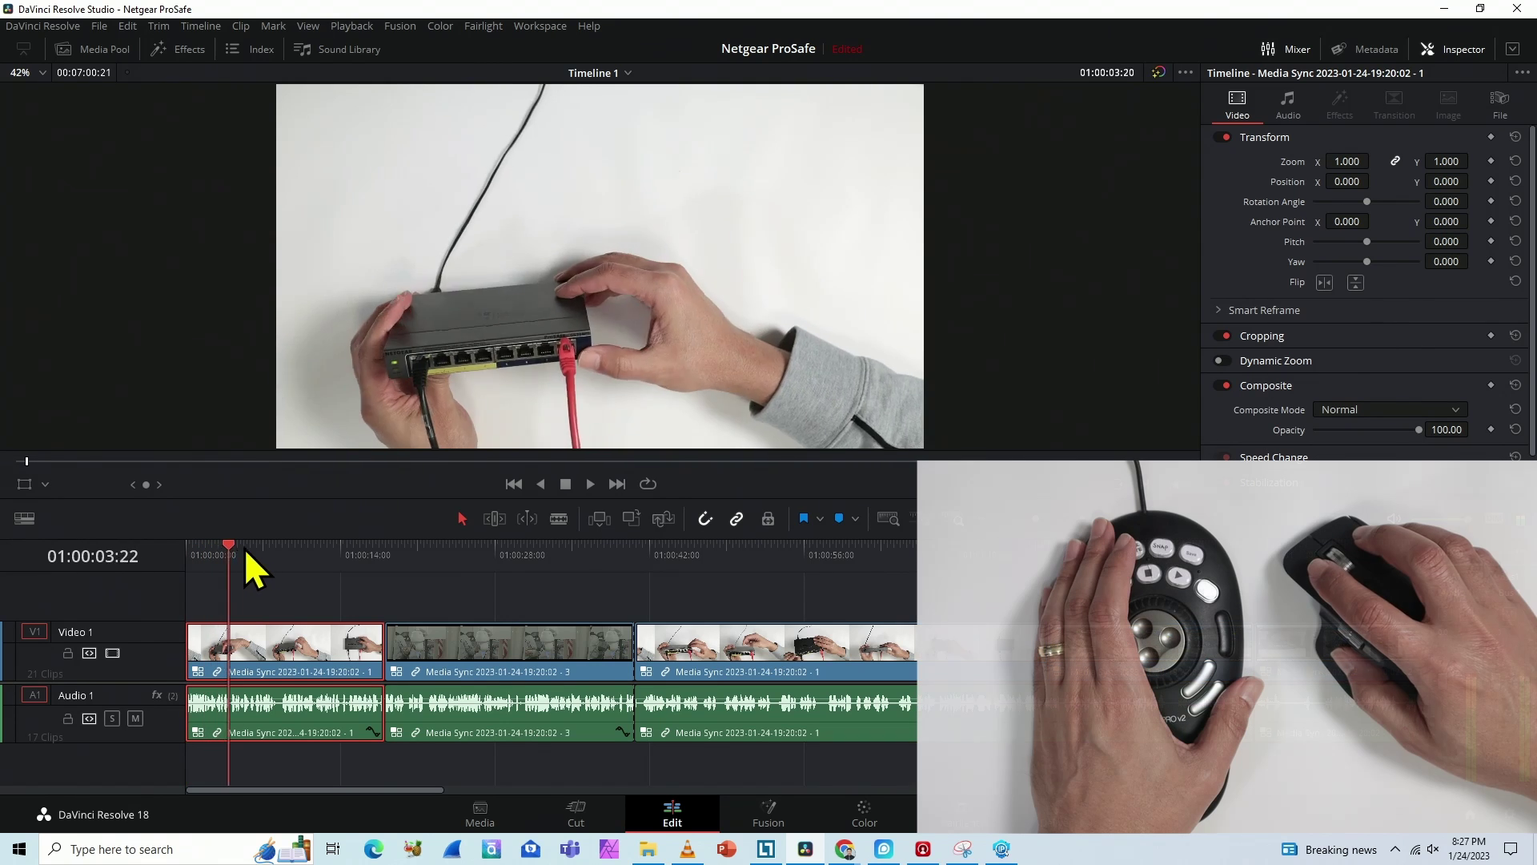
{"action": "left_click_drag", "start_coordinate": [249, 548], "coordinate": [473, 575]}
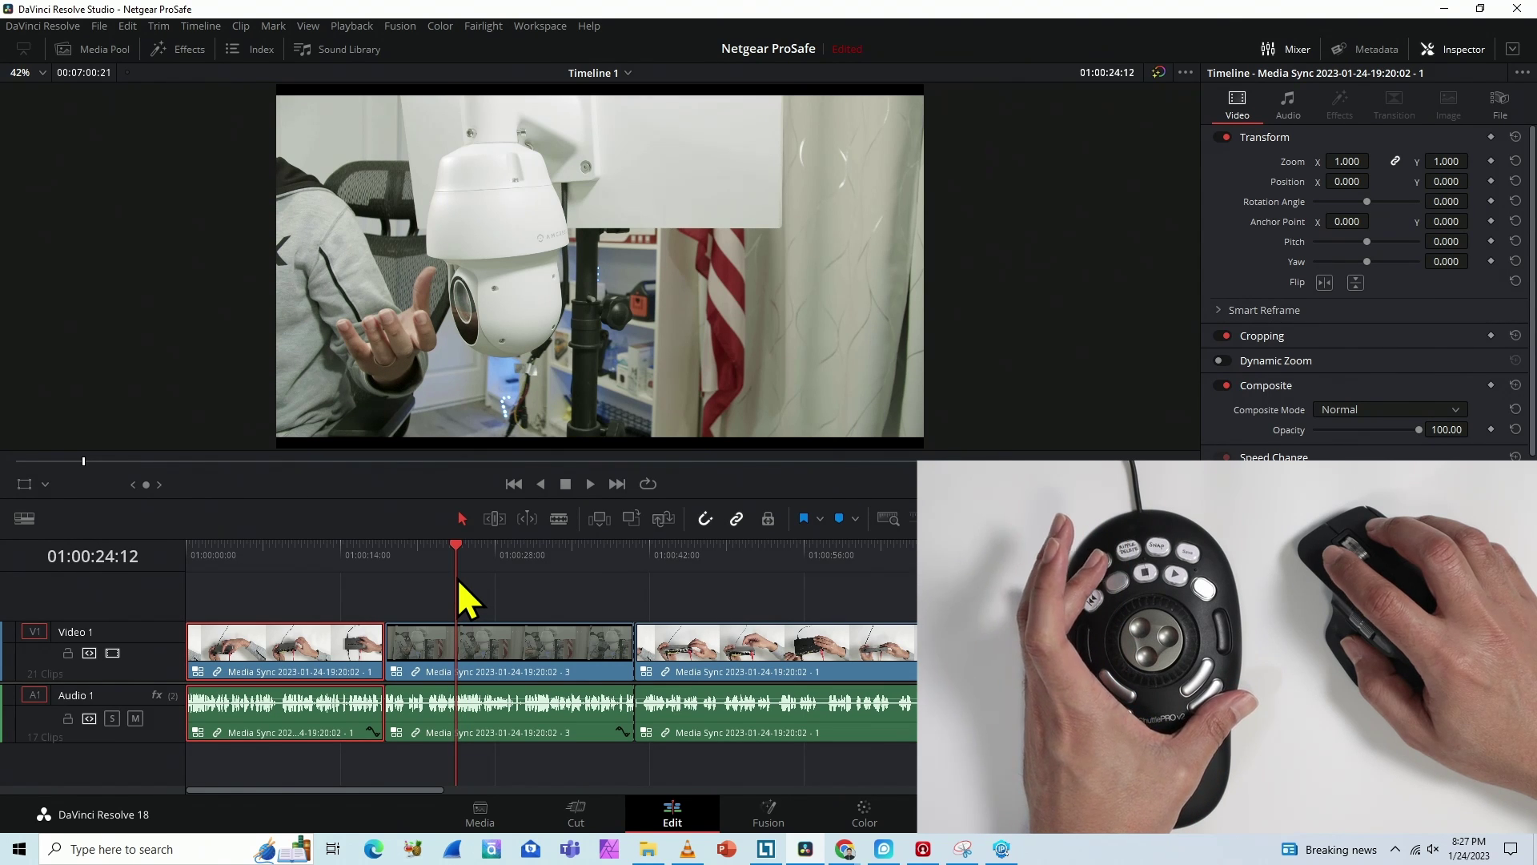
{"action": "key", "text": "ctrl+b"}
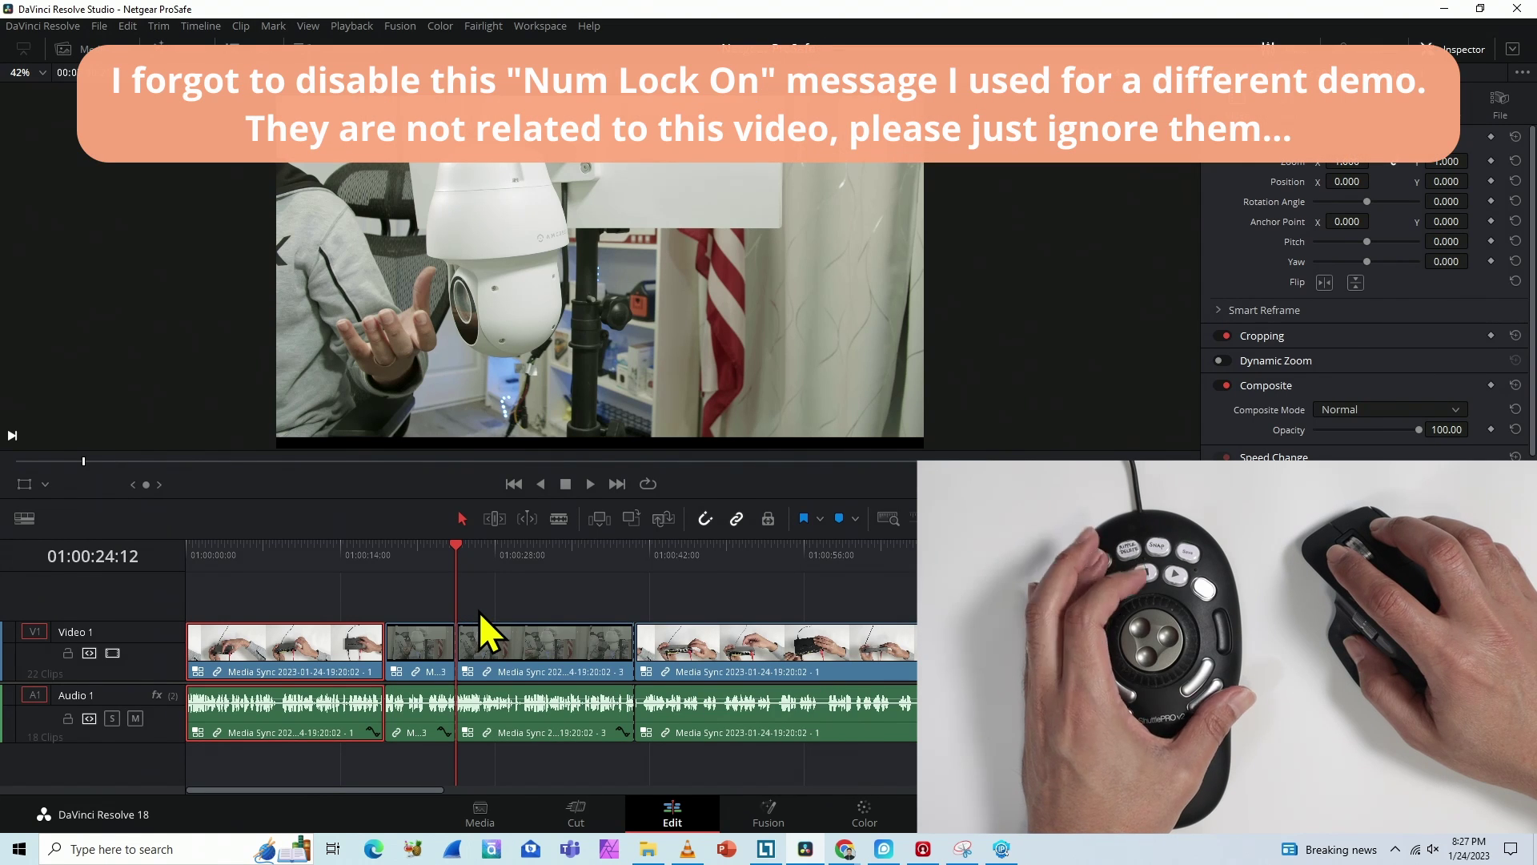
Advance through the second clip's footage and split it again at 01:00:26:11.
{"action": "key", "text": "Right"}
{"action": "key", "text": "Right"}
{"action": "key", "text": "Right"}
{"action": "key", "text": "Right"}
{"action": "key", "text": "Right"}
{"action": "key", "text": "Right"}
{"action": "key", "text": "Right"}
{"action": "key", "text": "Right"}
{"action": "key", "text": "Right"}
{"action": "key", "text": "Right"}
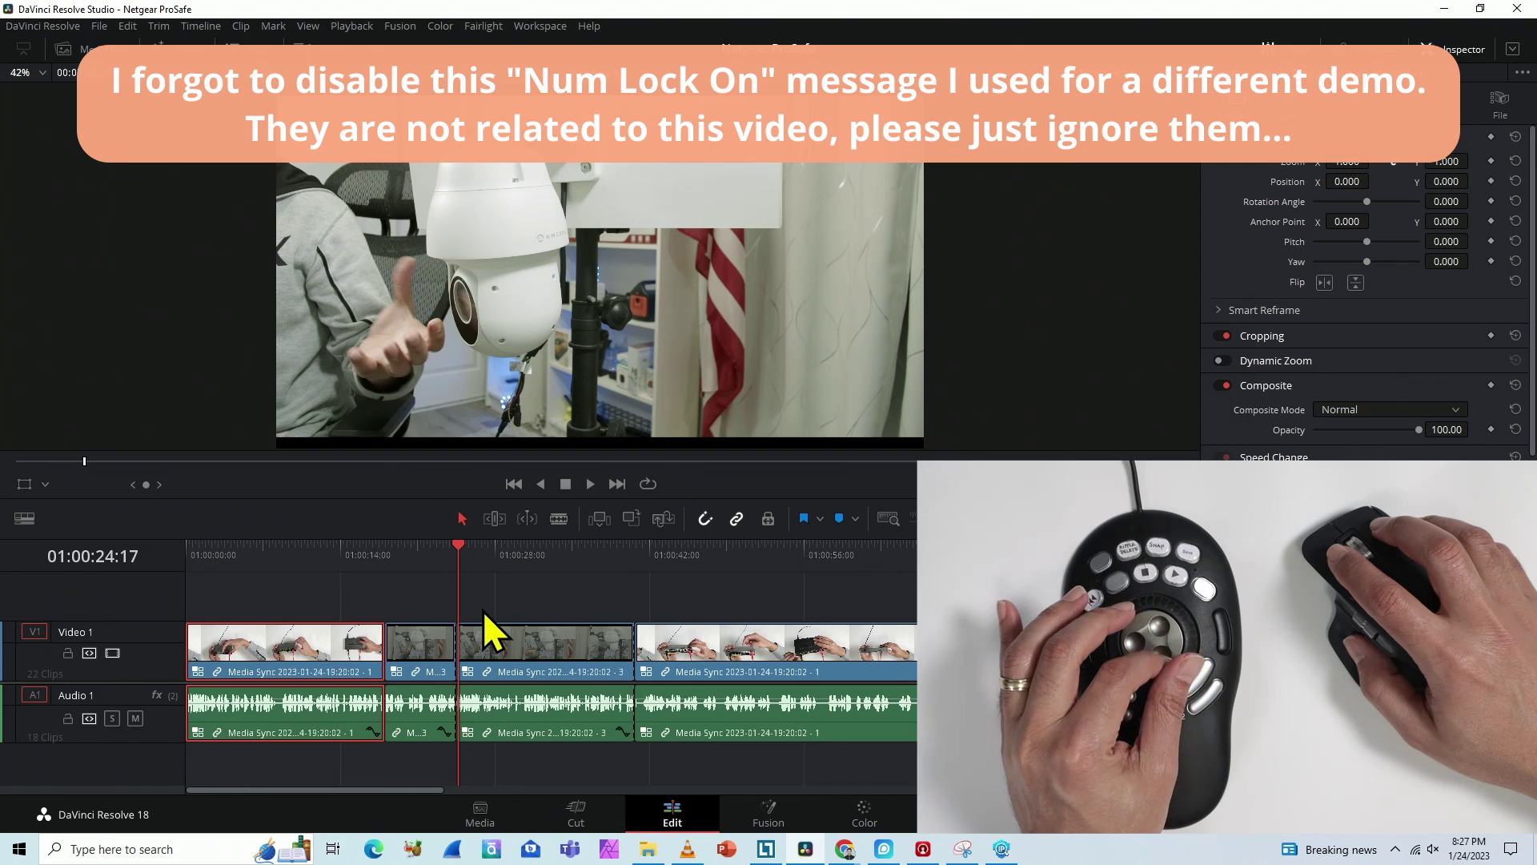
{"action": "key", "text": "Right"}
{"action": "key", "text": "Right"}
{"action": "key", "text": "Right"}
{"action": "key", "text": "Right"}
{"action": "key", "text": "Right"}
{"action": "key", "text": "Right"}
{"action": "key", "text": "Right"}
{"action": "key", "text": "Right"}
{"action": "key", "text": "Right"}
{"action": "key", "text": "Right"}
{"action": "key", "text": "Right"}
{"action": "key", "text": "Right"}
{"action": "key", "text": "Right"}
{"action": "key", "text": "Right"}
{"action": "key", "text": "Right"}
{"action": "key", "text": "Right"}
{"action": "key", "text": "Right"}
{"action": "key", "text": "Right"}
{"action": "key", "text": "Right"}
{"action": "key", "text": "Right"}
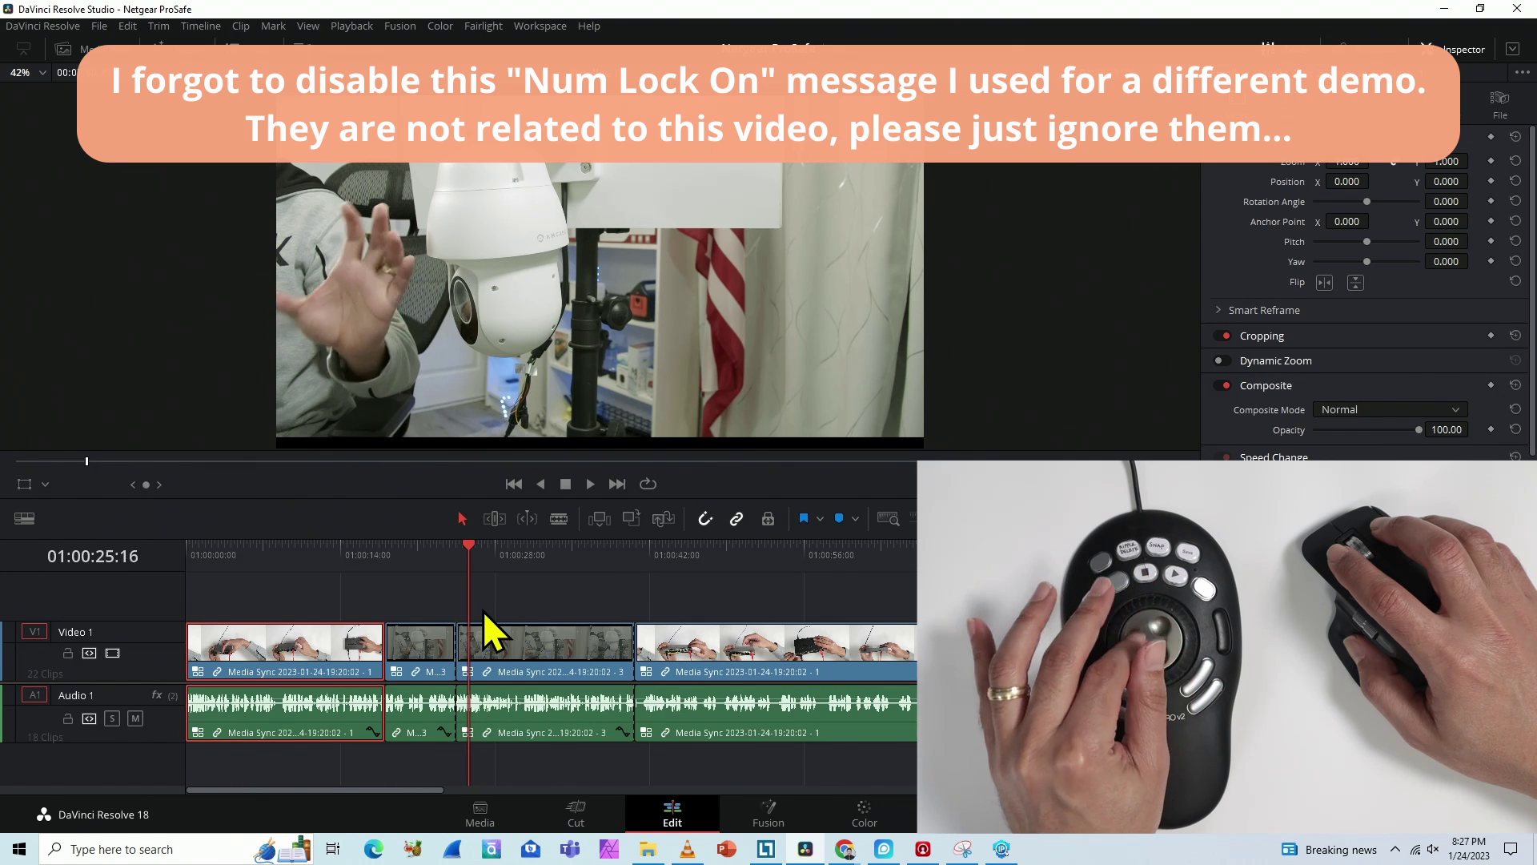
{"action": "key", "text": "Right"}
{"action": "key", "text": "Right"}
{"action": "key", "text": "Right"}
{"action": "key", "text": "Right"}
{"action": "key", "text": "Right"}
{"action": "key", "text": "Right"}
{"action": "key", "text": "Right"}
{"action": "key", "text": "Right"}
{"action": "key", "text": "Right"}
{"action": "key", "text": "Right"}
{"action": "key", "text": "Right"}
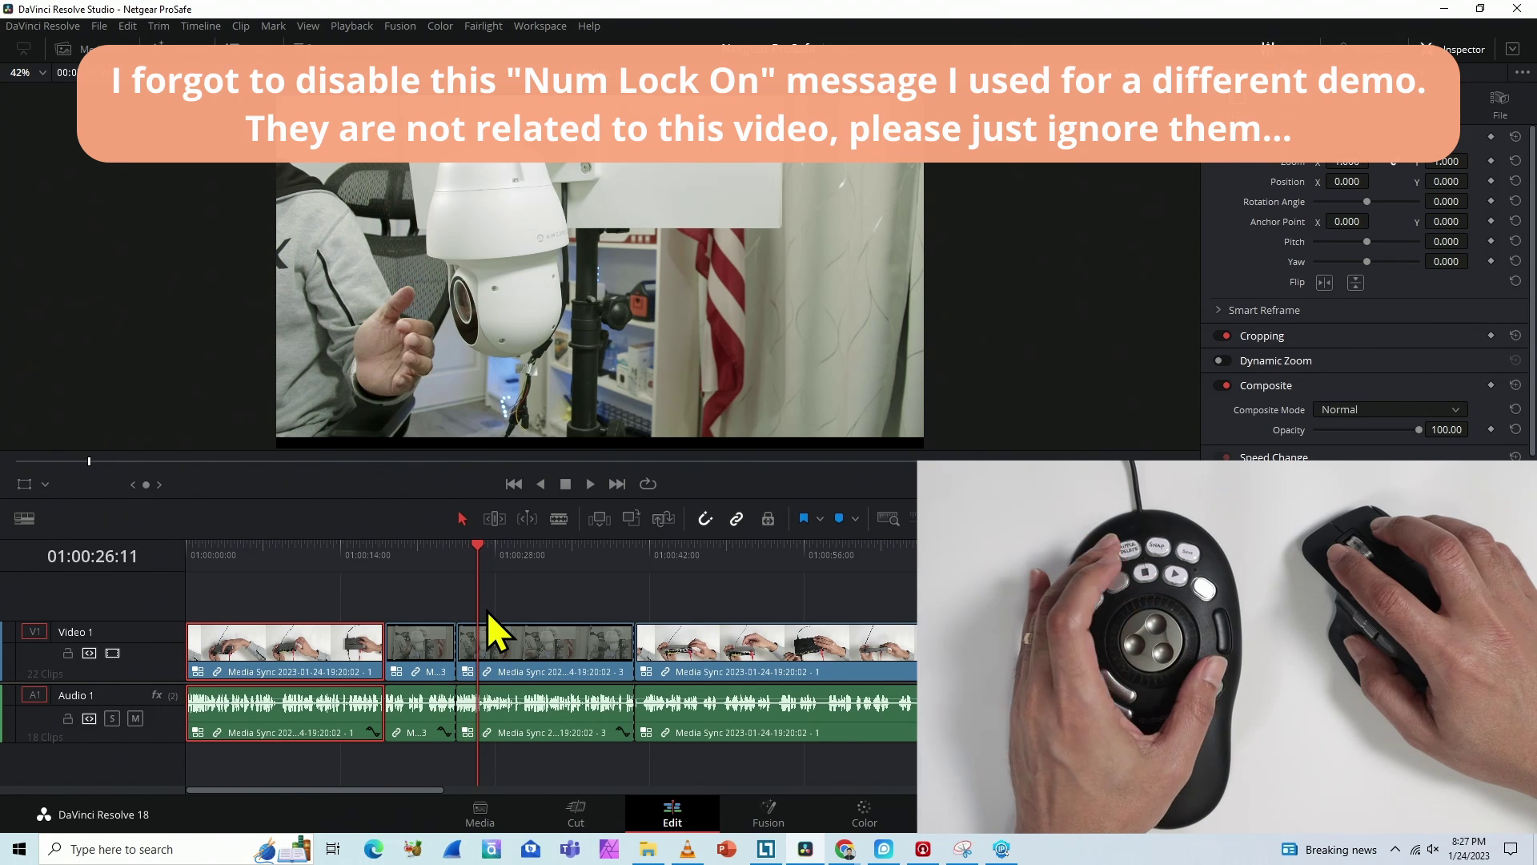
{"action": "key", "text": "ctrl+b"}
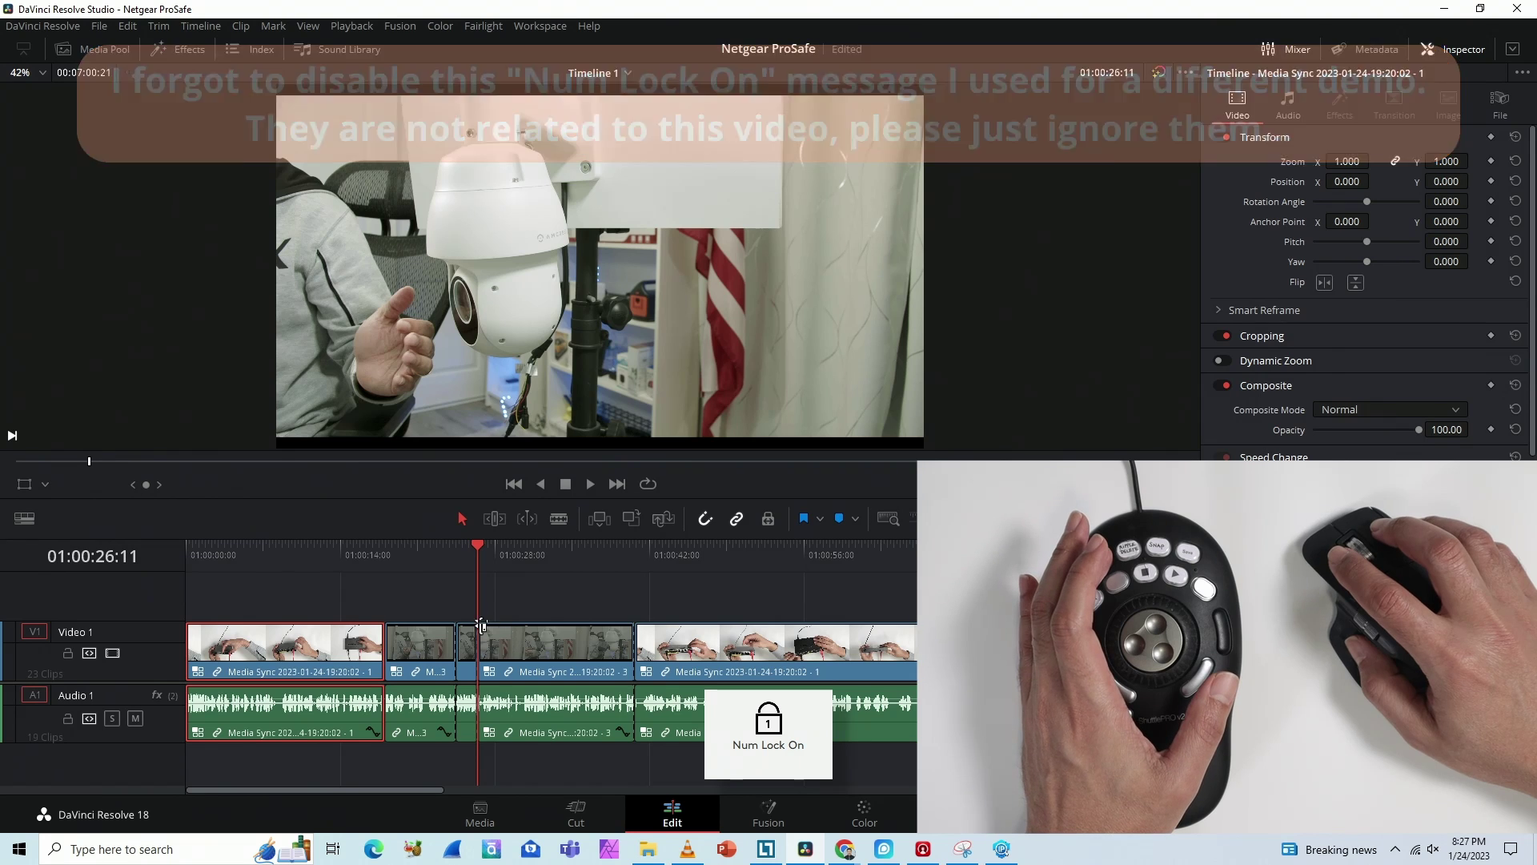
Ripple delete the short segment between the cuts at 01:00:24:12 and 01:00:26:11.
{"action": "left_click", "coordinate": [467, 735]}
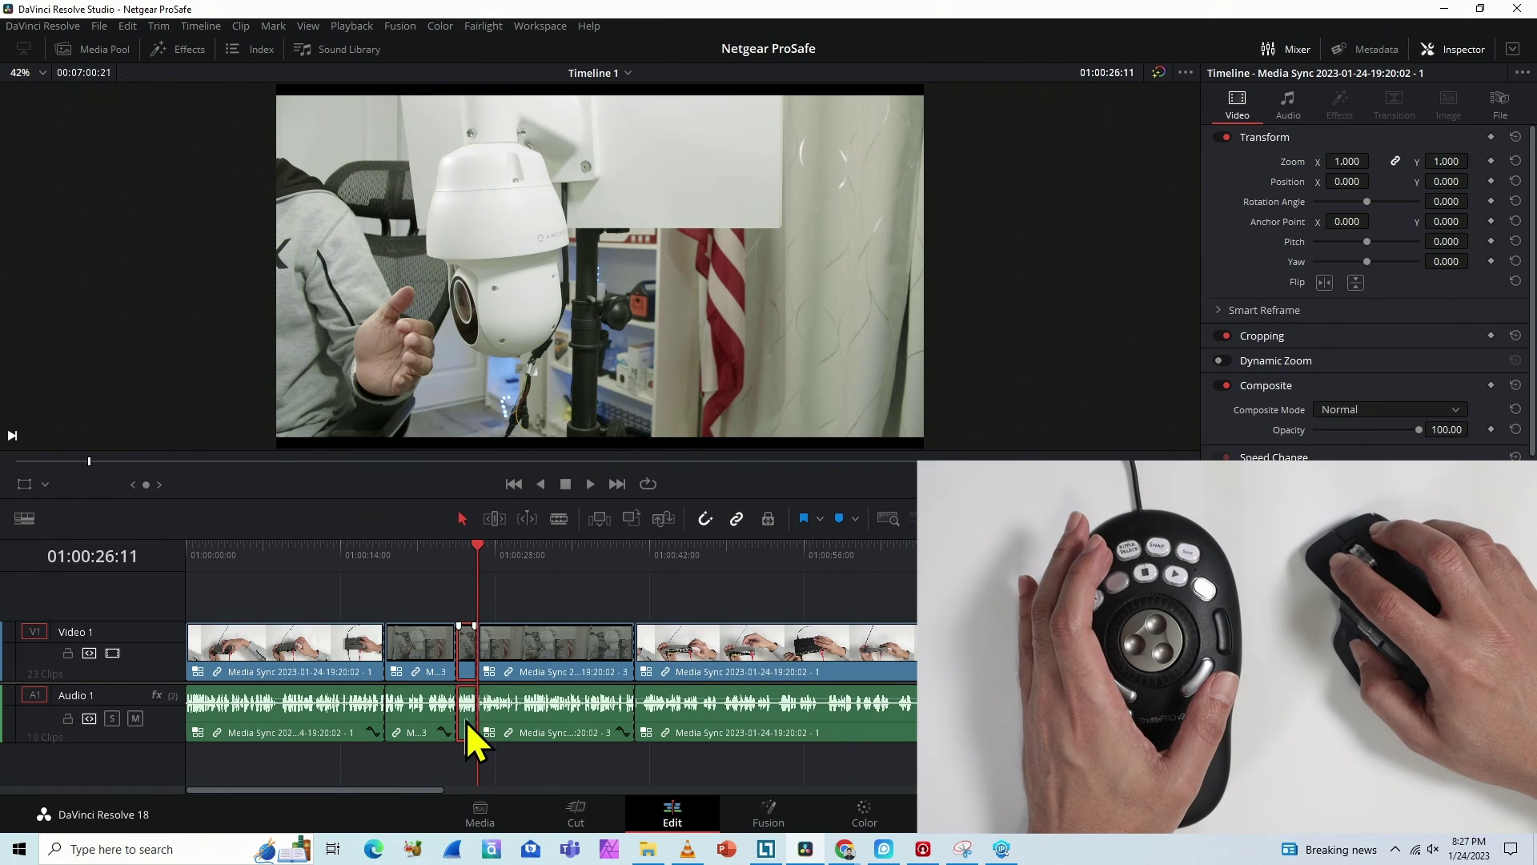
{"action": "left_click", "coordinate": [468, 673]}
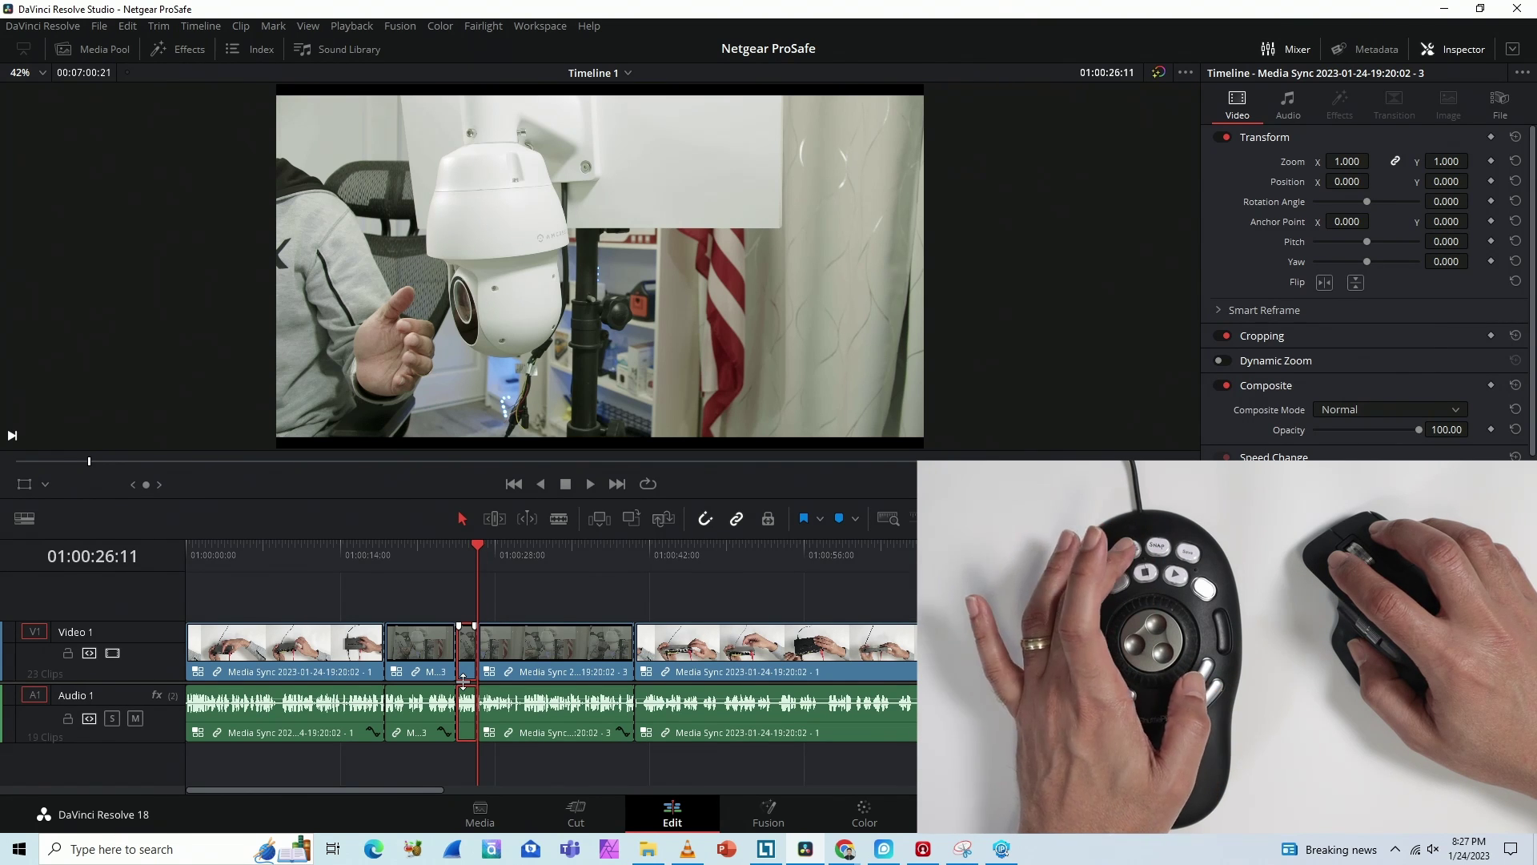
{"action": "key", "text": "Delete"}
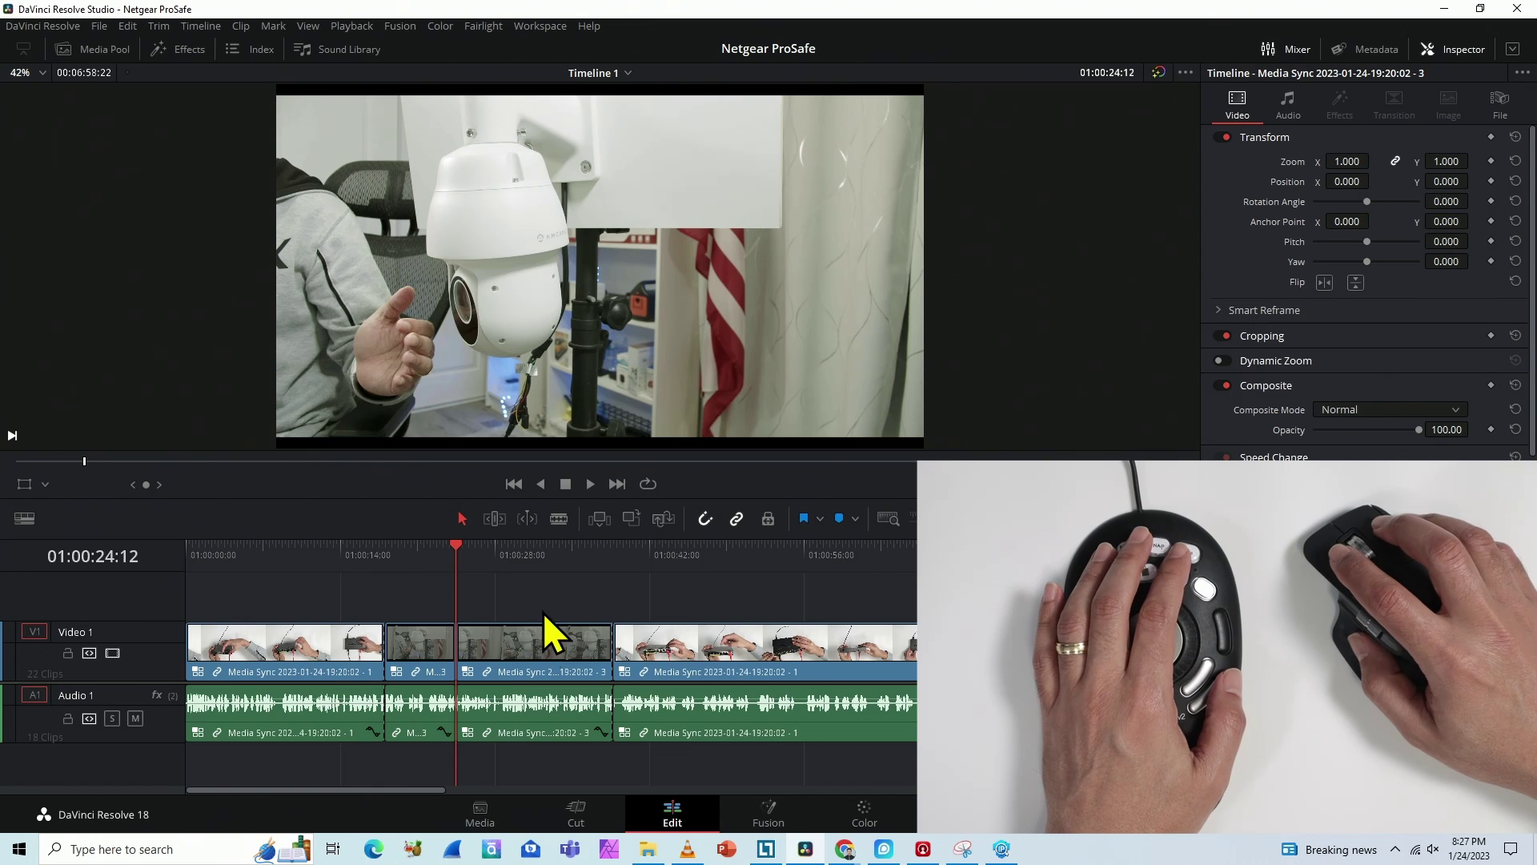
Review the network switch footage from 01:00:49:00 onward, stepping and playing it in both directions to find a cut point.
{"action": "left_click_drag", "start_coordinate": [455, 549], "coordinate": [729, 551]}
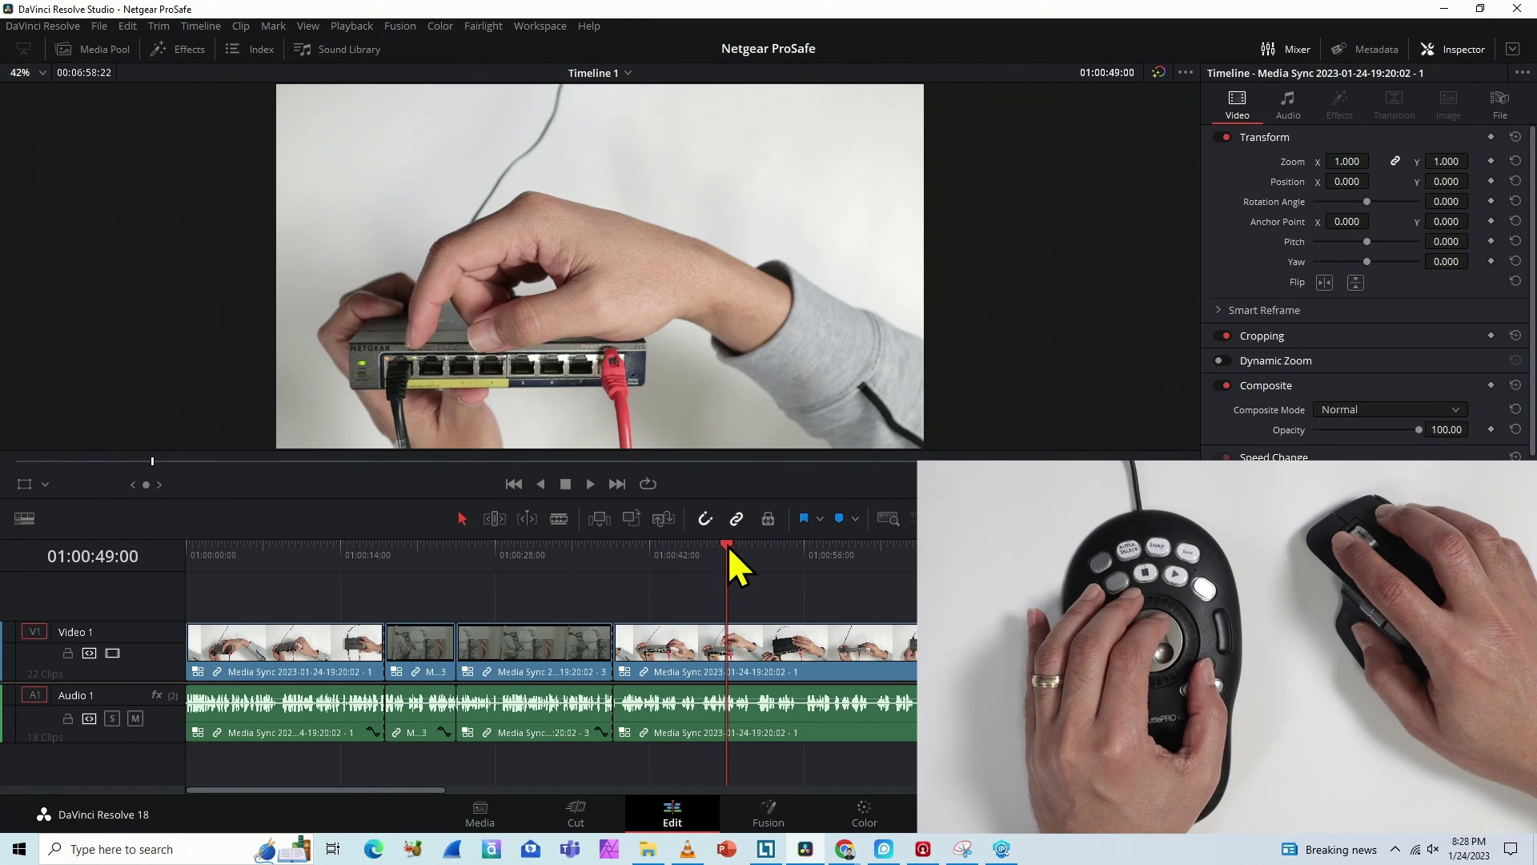
{"action": "key", "text": "Right"}
{"action": "key", "text": "Right"}
{"action": "key", "text": "Right"}
{"action": "key", "text": "Right"}
{"action": "key", "text": "Right"}
{"action": "key", "text": "Right"}
{"action": "key", "text": "Right"}
{"action": "key", "text": "Right"}
{"action": "key", "text": "Right"}
{"action": "key", "text": "Right"}
{"action": "key", "text": "Right"}
{"action": "key", "text": "Right"}
{"action": "key", "text": "Right"}
{"action": "key", "text": "Right"}
{"action": "key", "text": "Right"}
{"action": "key", "text": "Right"}
{"action": "key", "text": "Right"}
{"action": "key", "text": "Right"}
{"action": "key", "text": "Right"}
{"action": "key", "text": "Right"}
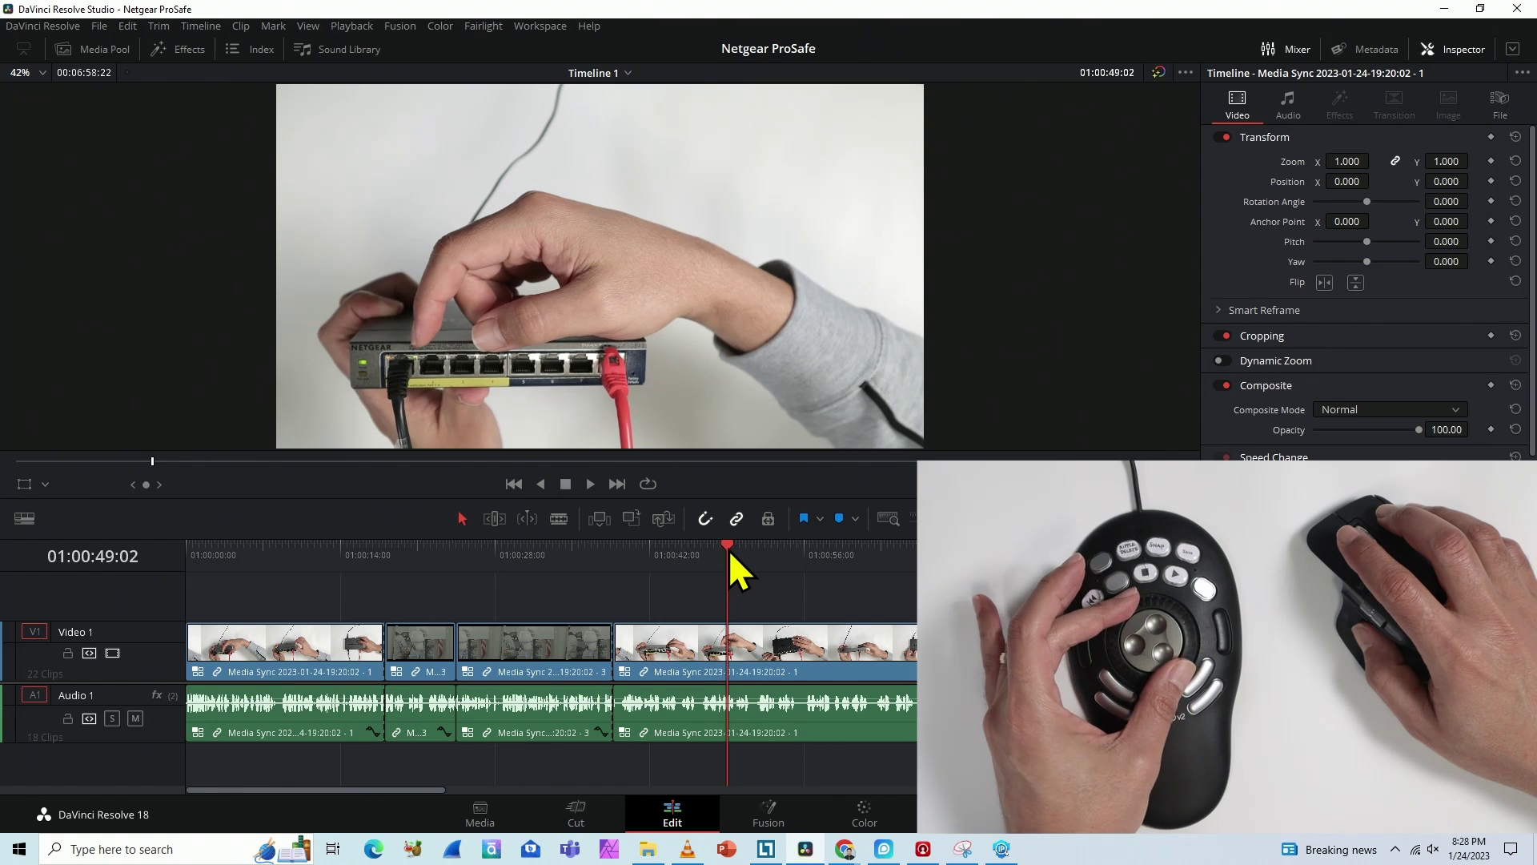
{"action": "key", "text": "Right"}
{"action": "key", "text": "Right"}
{"action": "key", "text": "Right"}
{"action": "key", "text": "Right"}
{"action": "key", "text": "Left"}
{"action": "key", "text": "Left"}
{"action": "key", "text": "Left"}
{"action": "key", "text": "Left"}
{"action": "key", "text": "Left"}
{"action": "key", "text": "Left"}
{"action": "key", "text": "Left"}
{"action": "key", "text": "Left"}
{"action": "key", "text": "Left"}
{"action": "key", "text": "Left"}
{"action": "key", "text": "Left"}
{"action": "key", "text": "Left"}
{"action": "key", "text": "Left"}
{"action": "key", "text": "Left"}
{"action": "key", "text": "Left"}
{"action": "key", "text": "Left"}
{"action": "key", "text": "Left"}
{"action": "key", "text": "Left"}
{"action": "key", "text": "Left"}
{"action": "key", "text": "Left"}
{"action": "key", "text": "l"}
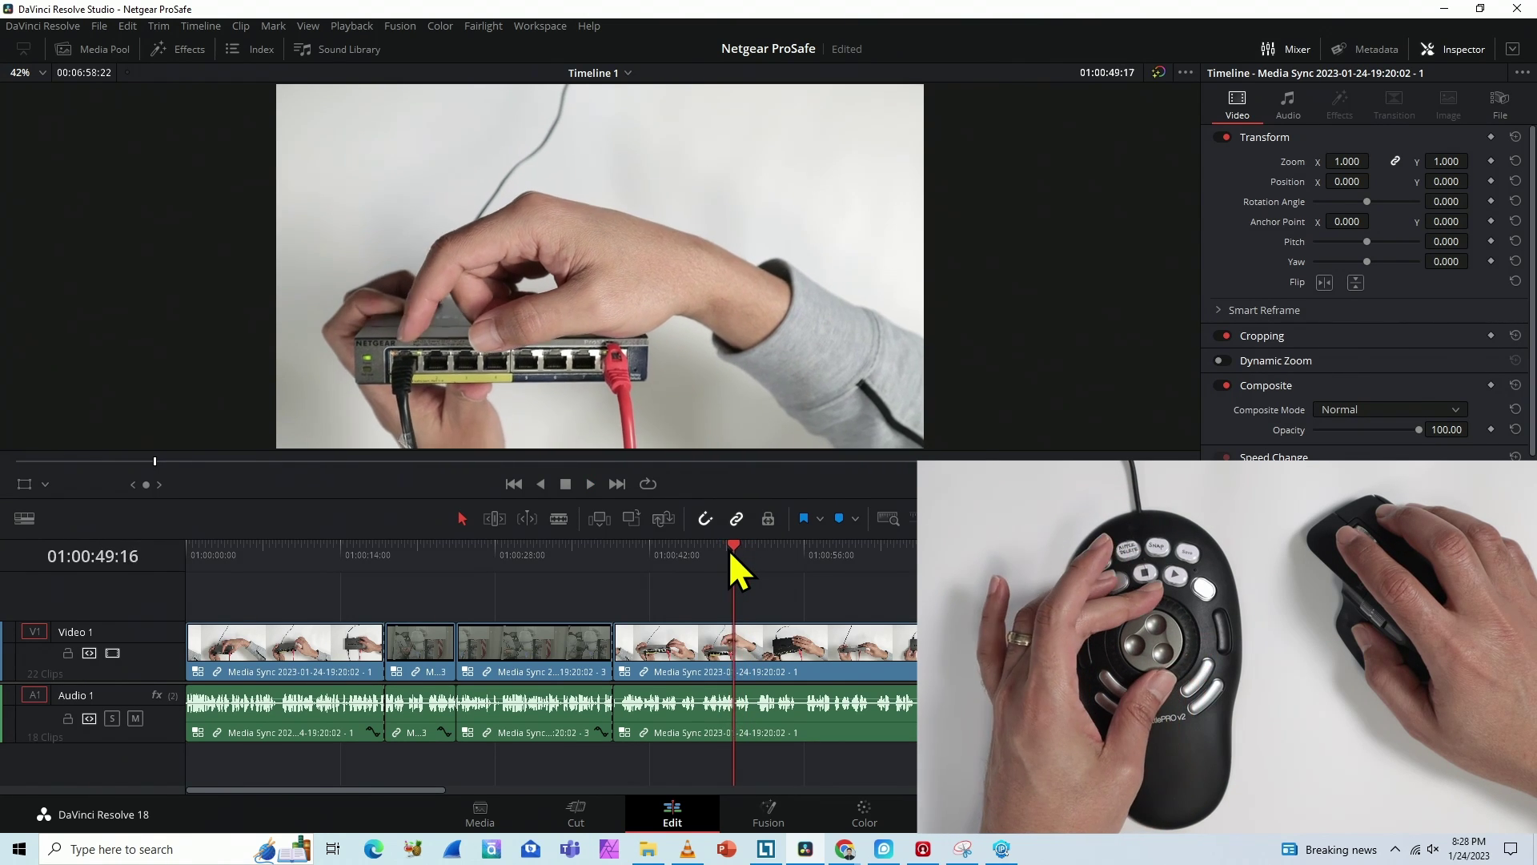
{"action": "key", "text": "Right"}
{"action": "key", "text": "Right"}
{"action": "key", "text": "Right"}
{"action": "key", "text": "Right"}
{"action": "key", "text": "Right"}
{"action": "key", "text": "Right"}
{"action": "key", "text": "Right"}
{"action": "key", "text": "Right"}
{"action": "key", "text": "Right"}
{"action": "key", "text": "Right"}
{"action": "key", "text": "Right"}
{"action": "key", "text": "Right"}
{"action": "key", "text": "Right"}
{"action": "key", "text": "Right"}
{"action": "key", "text": "Right"}
{"action": "key", "text": "Right"}
{"action": "key", "text": "Right"}
{"action": "key", "text": "Right"}
{"action": "key", "text": "Right"}
{"action": "key", "text": "Right"}
{"action": "key", "text": "Left"}
{"action": "key", "text": "Left"}
{"action": "key", "text": "Left"}
{"action": "key", "text": "Left"}
{"action": "key", "text": "Left"}
{"action": "key", "text": "j"}
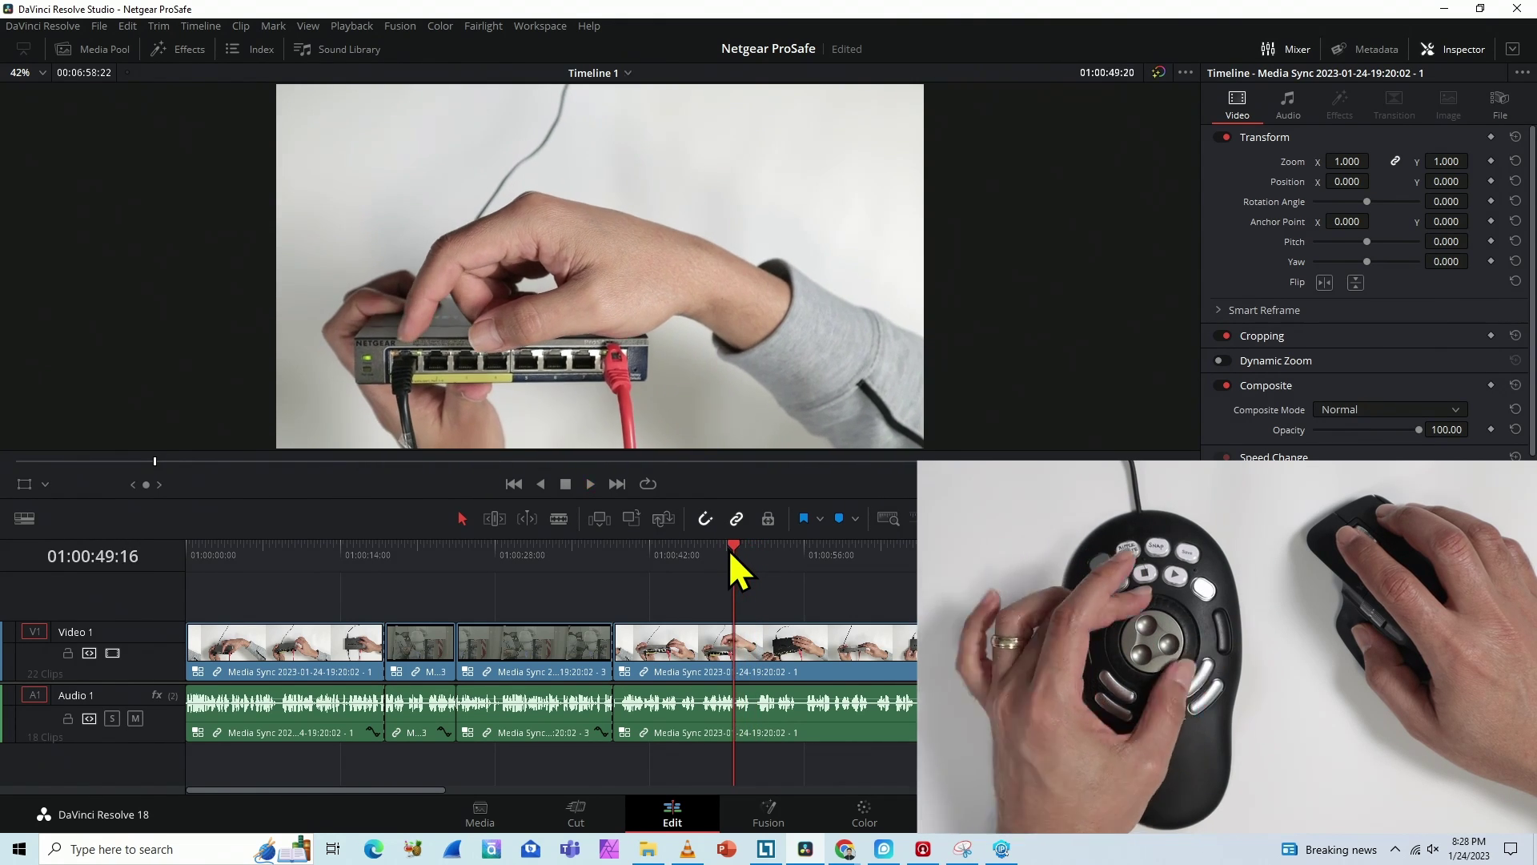
{"action": "key", "text": "l"}
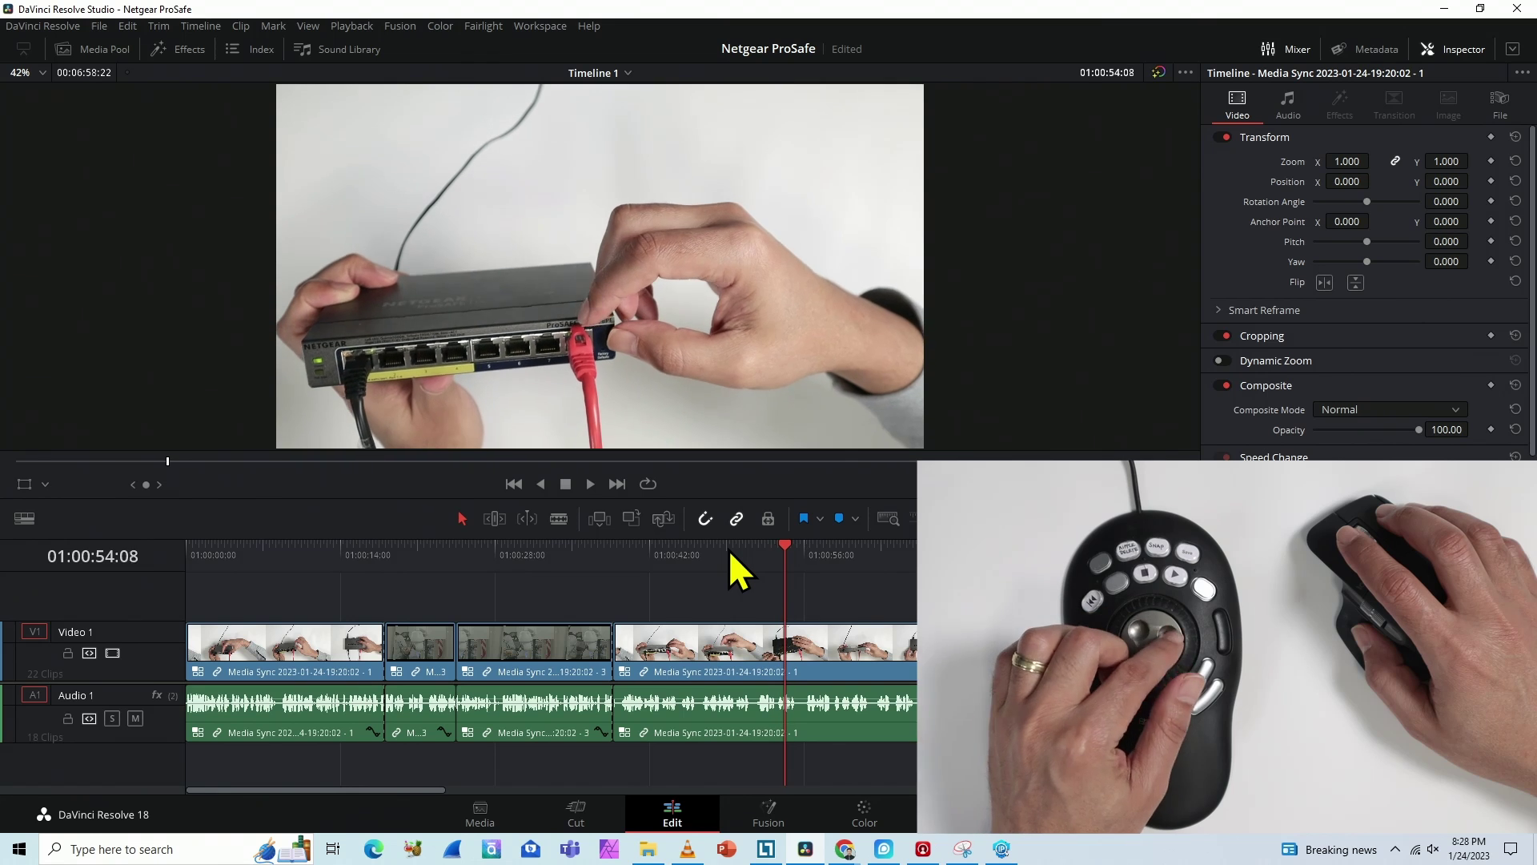
Step back to 01:00:54:01 in the network switch clip and split its video and audio there.
{"action": "key", "text": "Left"}
{"action": "key", "text": "Left"}
{"action": "key", "text": "Left"}
{"action": "key", "text": "Left"}
{"action": "key", "text": "Left"}
{"action": "key", "text": "Left"}
{"action": "key", "text": "Left"}
{"action": "key", "text": "Left"}
{"action": "key", "text": "Left"}
{"action": "key", "text": "Left"}
{"action": "key", "text": "Left"}
{"action": "key", "text": "Left"}
{"action": "key", "text": "Left"}
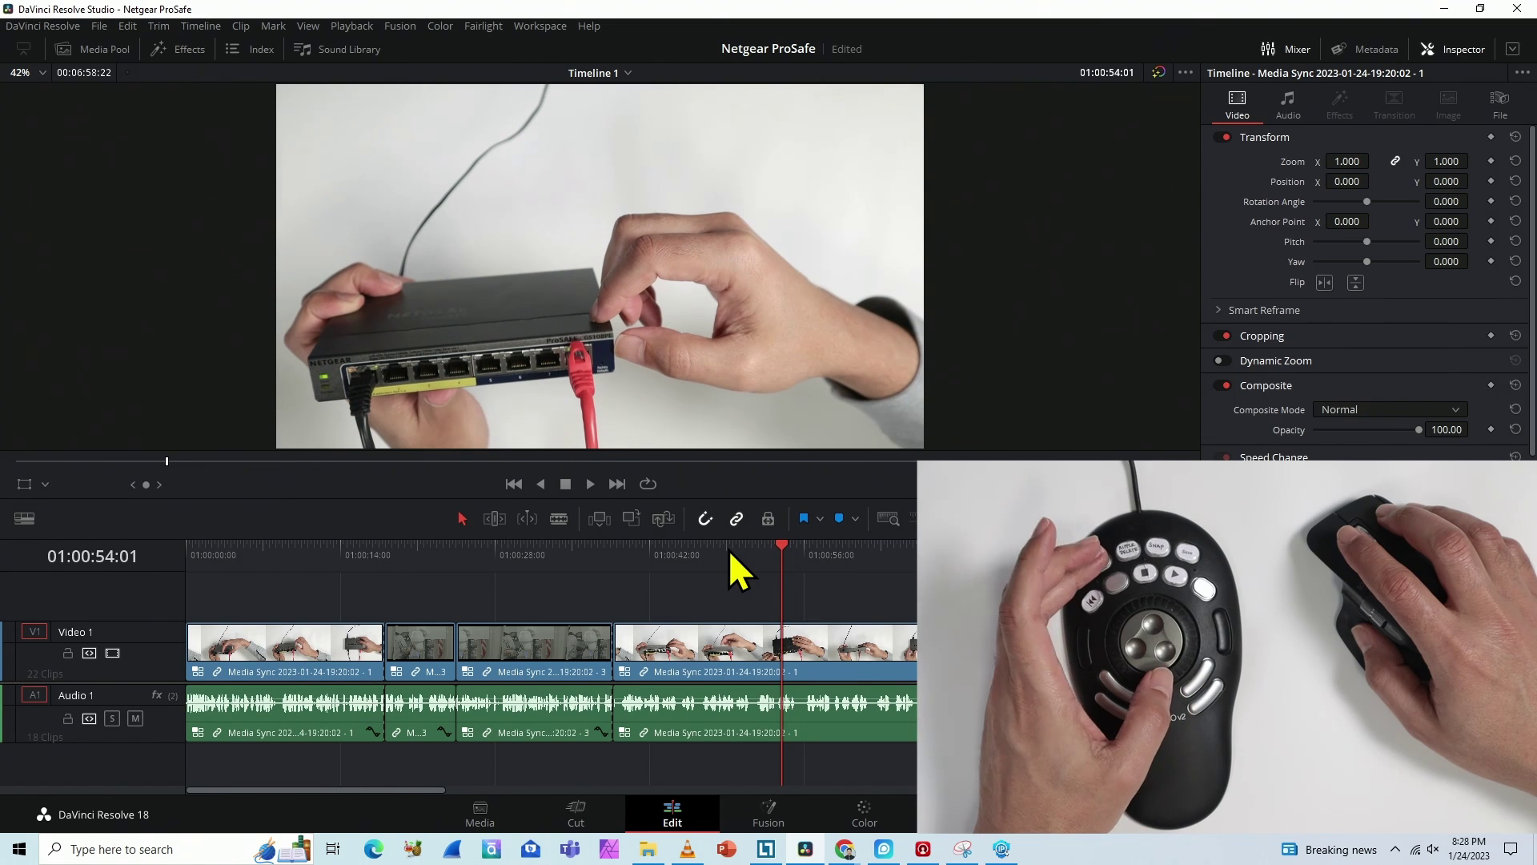
{"action": "key", "text": "ctrl+b"}
{"action": "key", "text": "Num_Lock"}
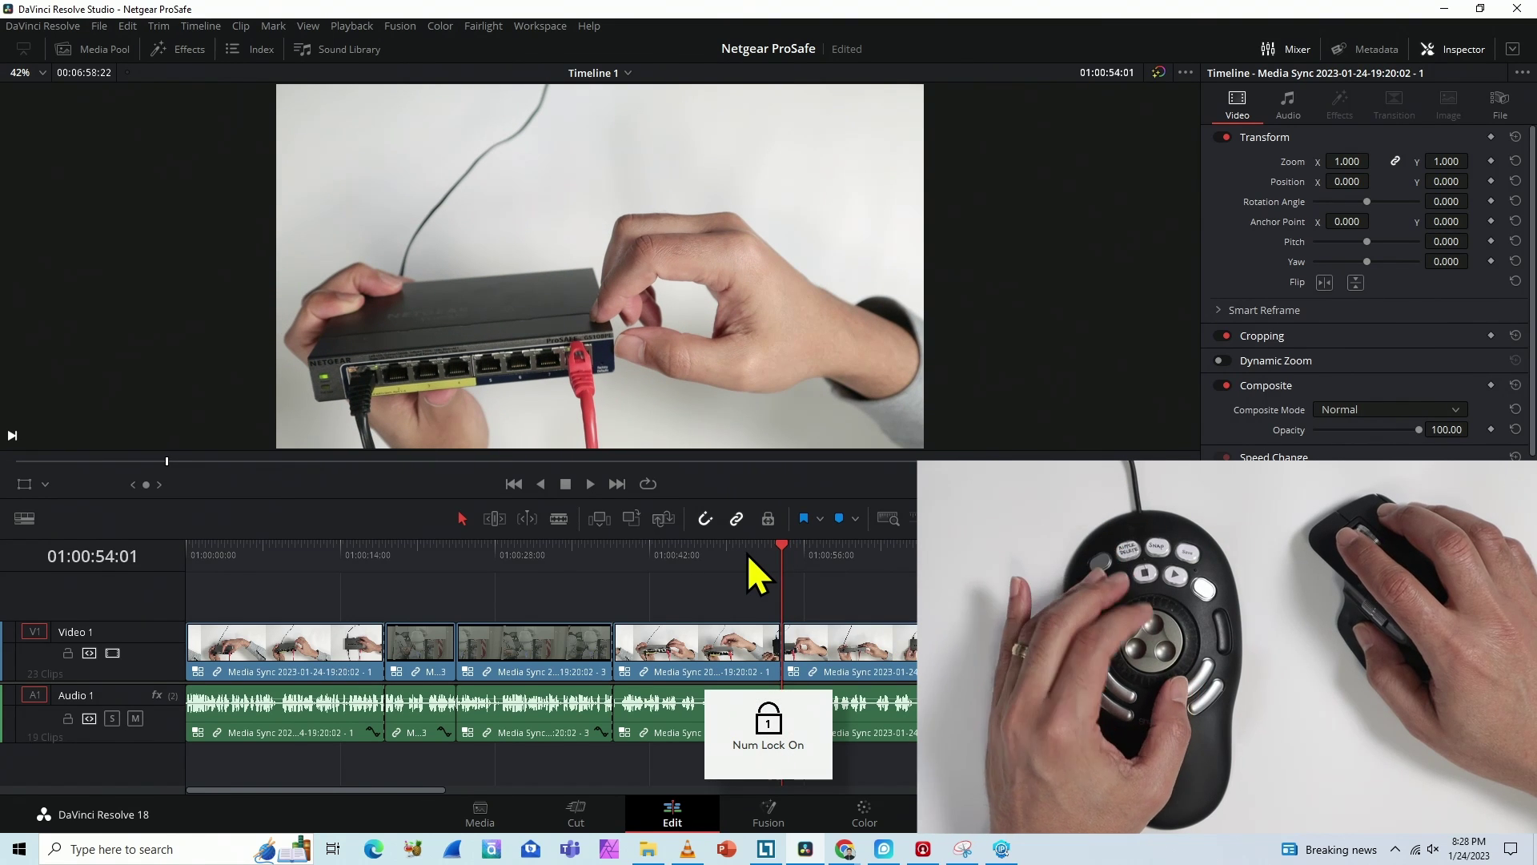
Advance to 01:00:55:18 and split the network switch clip again.
{"action": "key", "text": "Right"}
{"action": "key", "text": "Right"}
{"action": "key", "text": "Right"}
{"action": "key", "text": "Right"}
{"action": "key", "text": "Right"}
{"action": "key", "text": "Right"}
{"action": "key", "text": "Right"}
{"action": "key", "text": "Right"}
{"action": "key", "text": "Right"}
{"action": "key", "text": "Right"}
{"action": "key", "text": "space"}
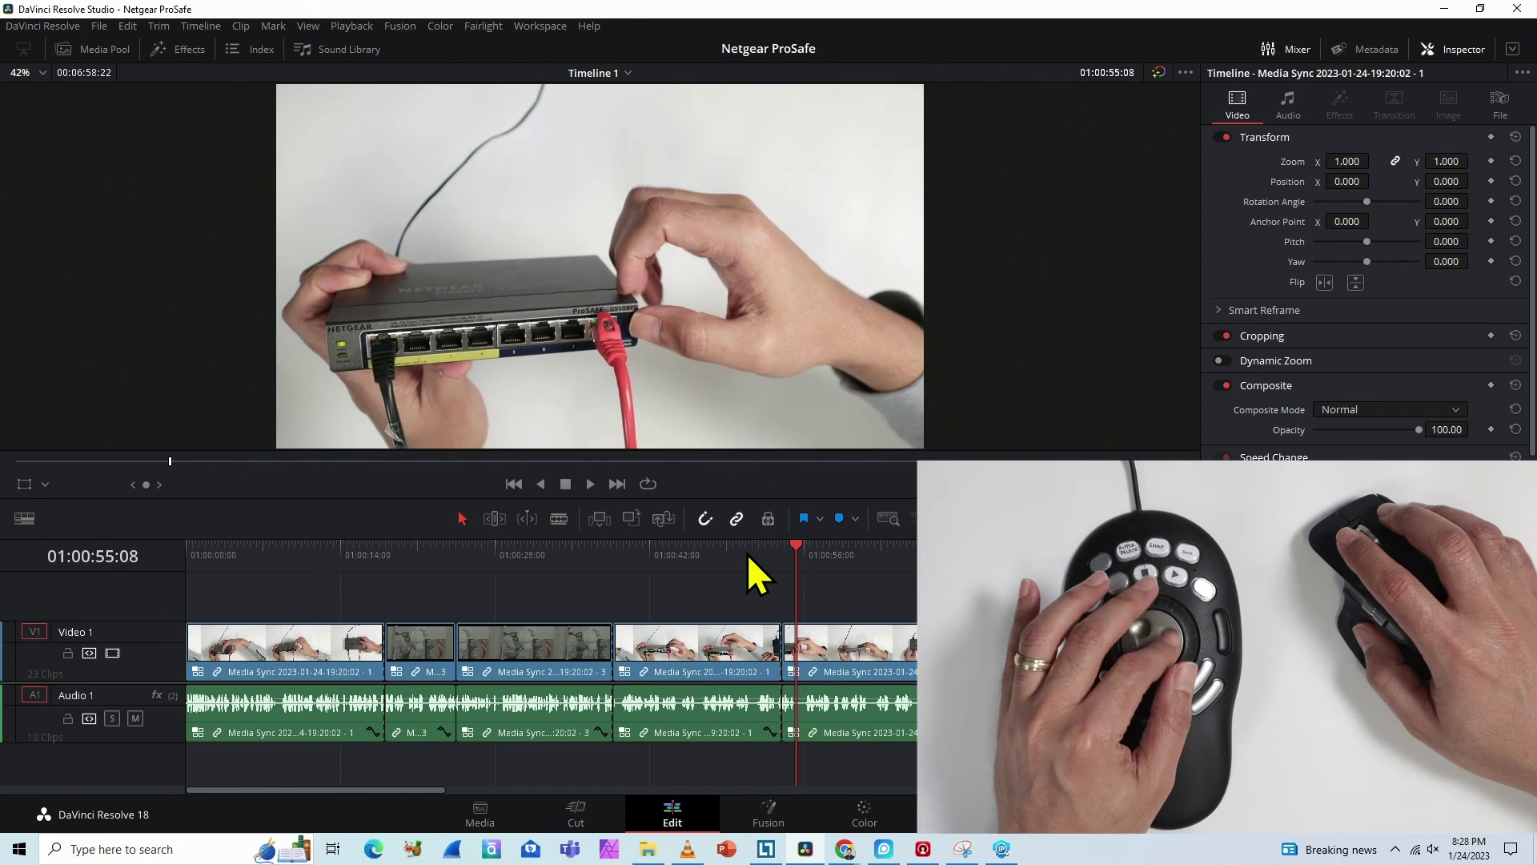
{"action": "key", "text": "space"}
{"action": "key", "text": "ctrl+b"}
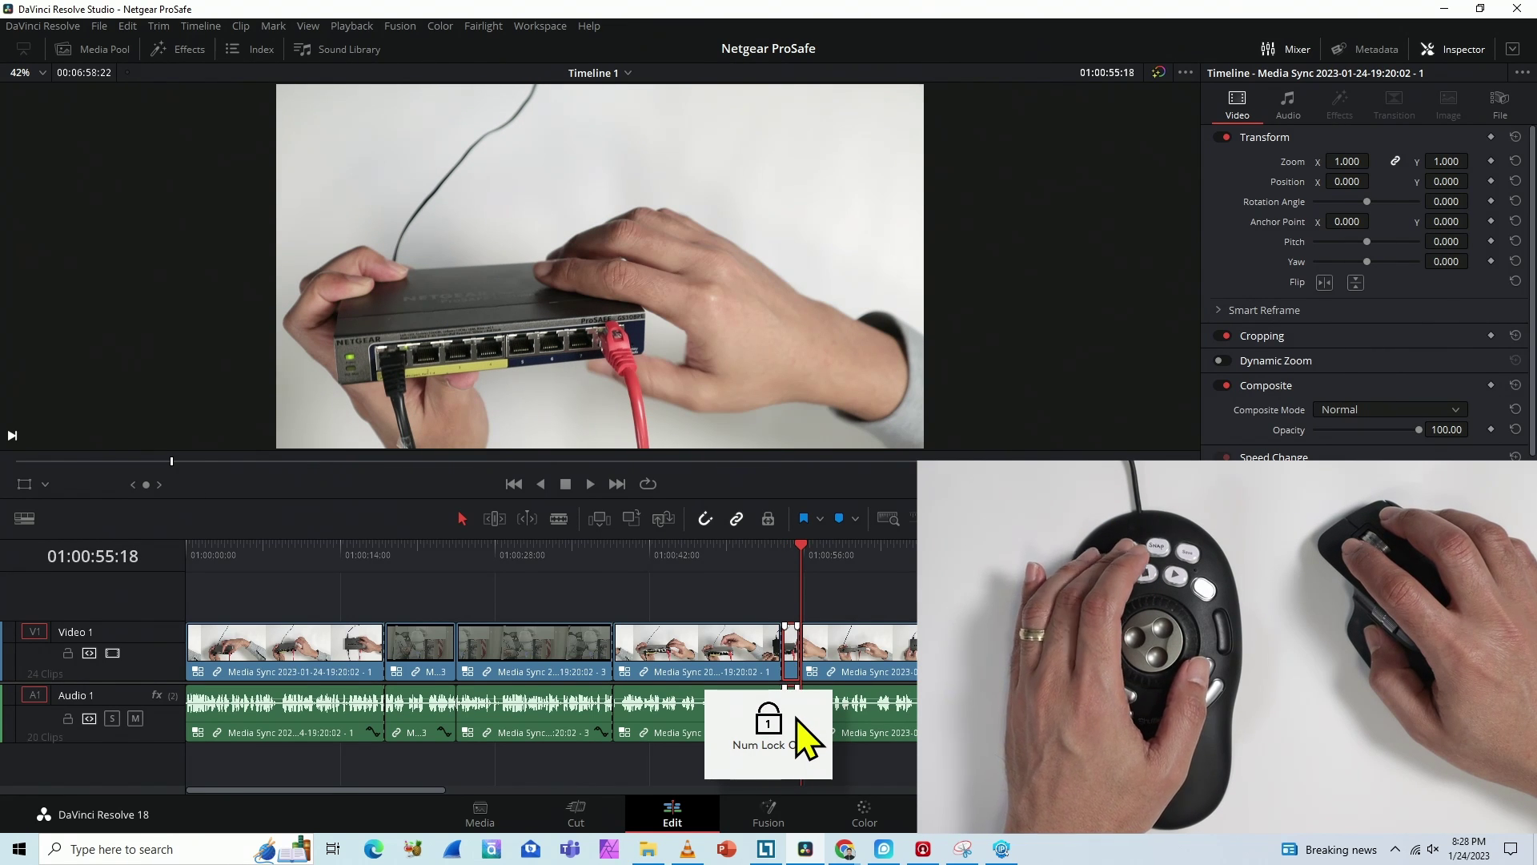
Ripple delete the short segment between the cuts at 01:00:54:01 and 01:00:55:18.
{"action": "key", "text": "Num_Lock"}
{"action": "key", "text": "shift+Delete"}
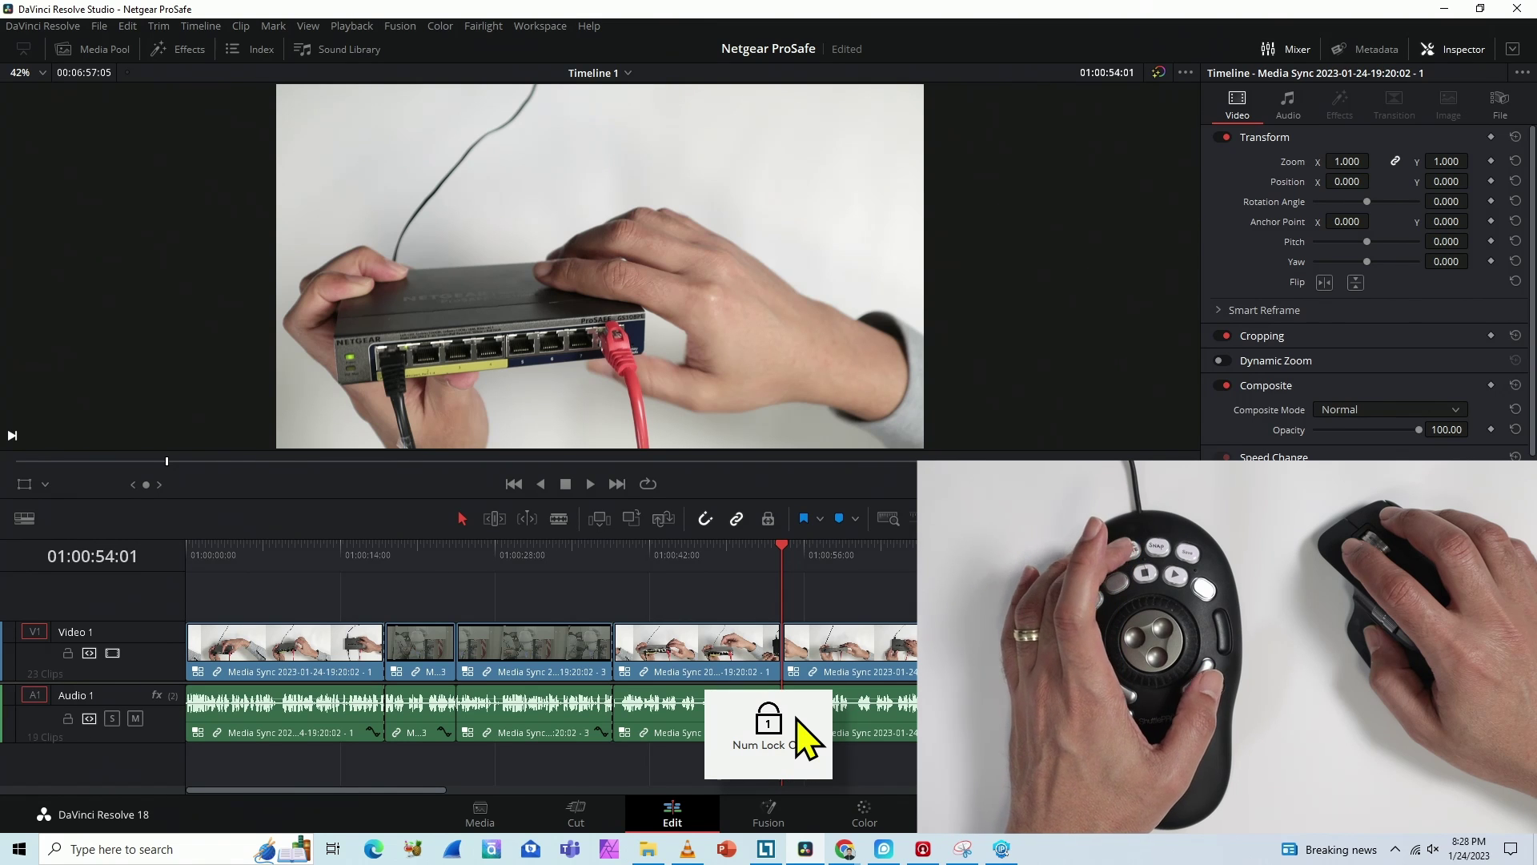
{"action": "key", "text": "ctrl+s"}
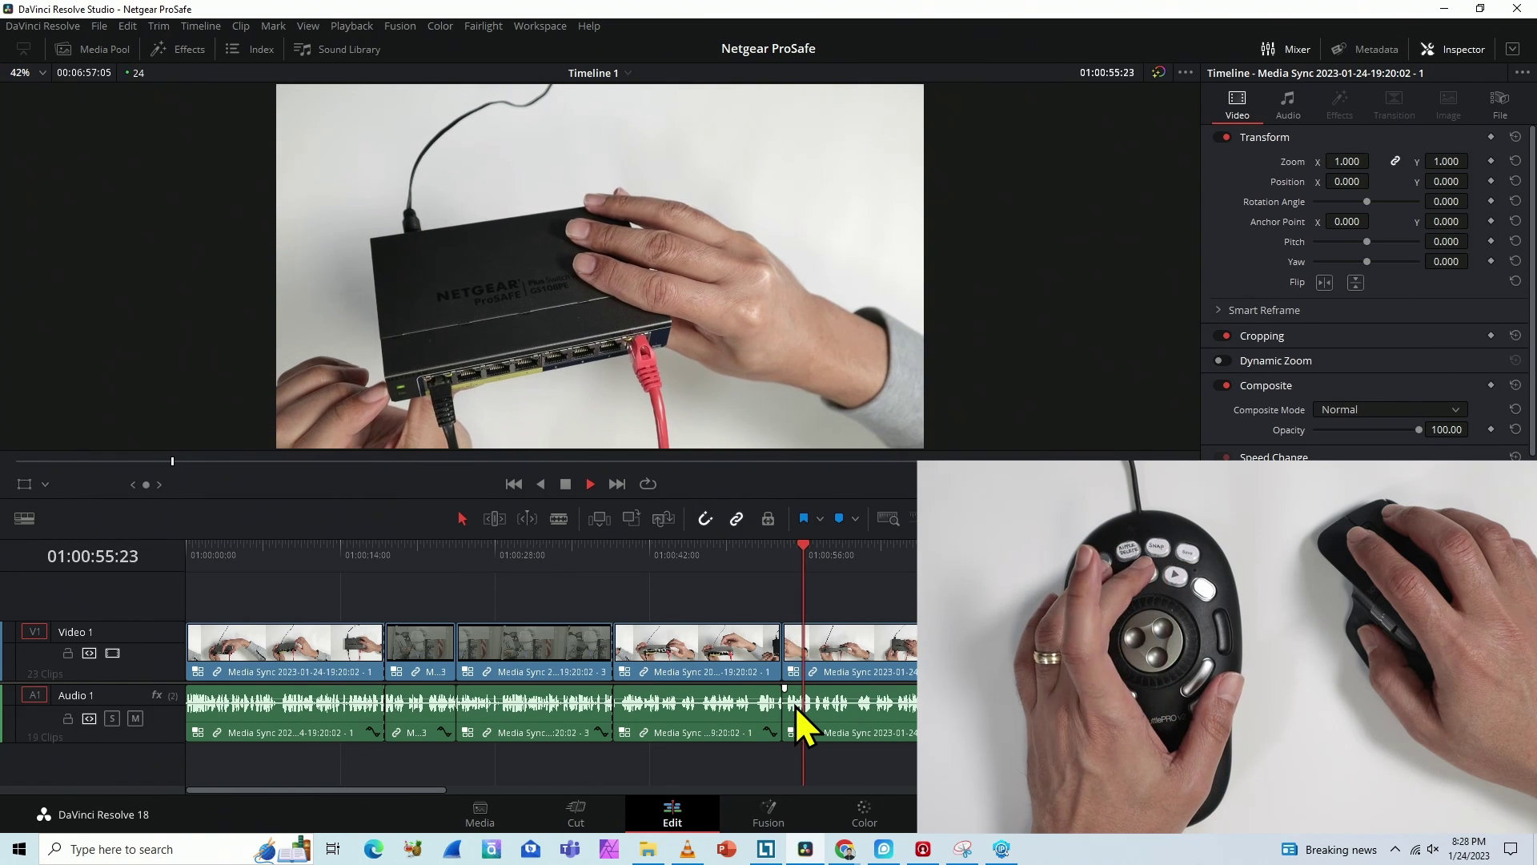
Stop playback at 01:00:56:18 and split the network switch clip there.
{"action": "key", "text": "space"}
{"action": "key", "text": "Num_Lock"}
{"action": "key", "text": "ctrl+b"}
{"action": "key", "text": "Num_Lock"}
Step forward to 01:00:57:17 and split the network switch clip at that frame.
{"action": "key", "text": "Right"}
{"action": "key", "text": "Right"}
{"action": "key", "text": "Right"}
{"action": "key", "text": "Right"}
{"action": "key", "text": "Right"}
{"action": "key", "text": "Right"}
{"action": "key", "text": "Right"}
{"action": "key", "text": "Right"}
{"action": "key", "text": "Right"}
{"action": "key", "text": "Right"}
{"action": "key", "text": "Right"}
{"action": "key", "text": "Right"}
{"action": "key", "text": "Right"}
{"action": "key", "text": "Right"}
{"action": "key", "text": "Right"}
{"action": "key", "text": "Right"}
{"action": "key", "text": "Right"}
{"action": "key", "text": "Right"}
{"action": "key", "text": "Right"}
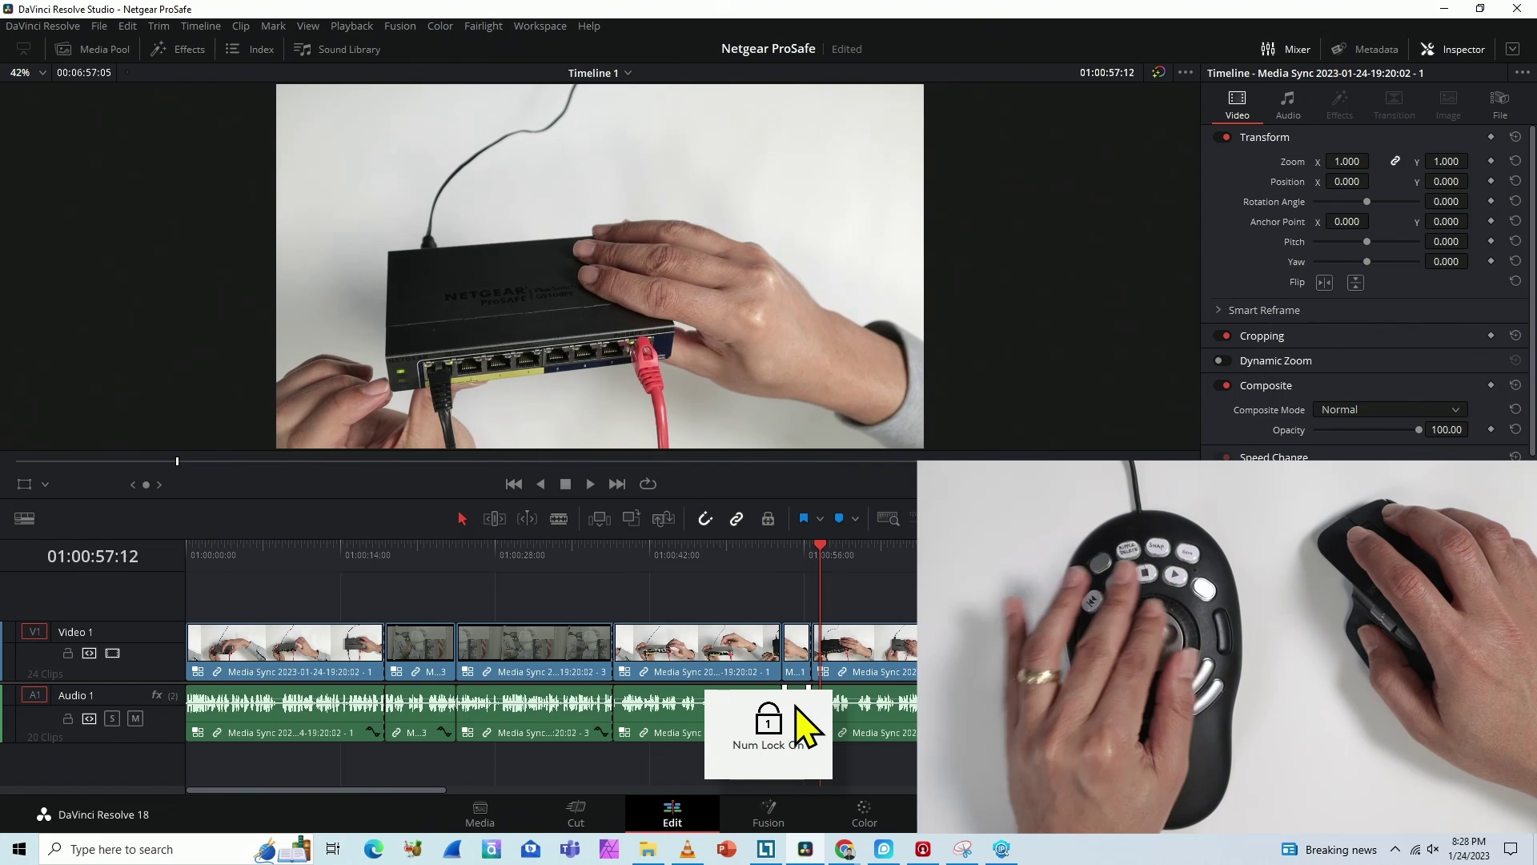
{"action": "key", "text": "Right"}
{"action": "key", "text": "Right"}
{"action": "key", "text": "Right"}
{"action": "key", "text": "Right"}
{"action": "key", "text": "Num_Lock"}
{"action": "key", "text": "ctrl+b"}
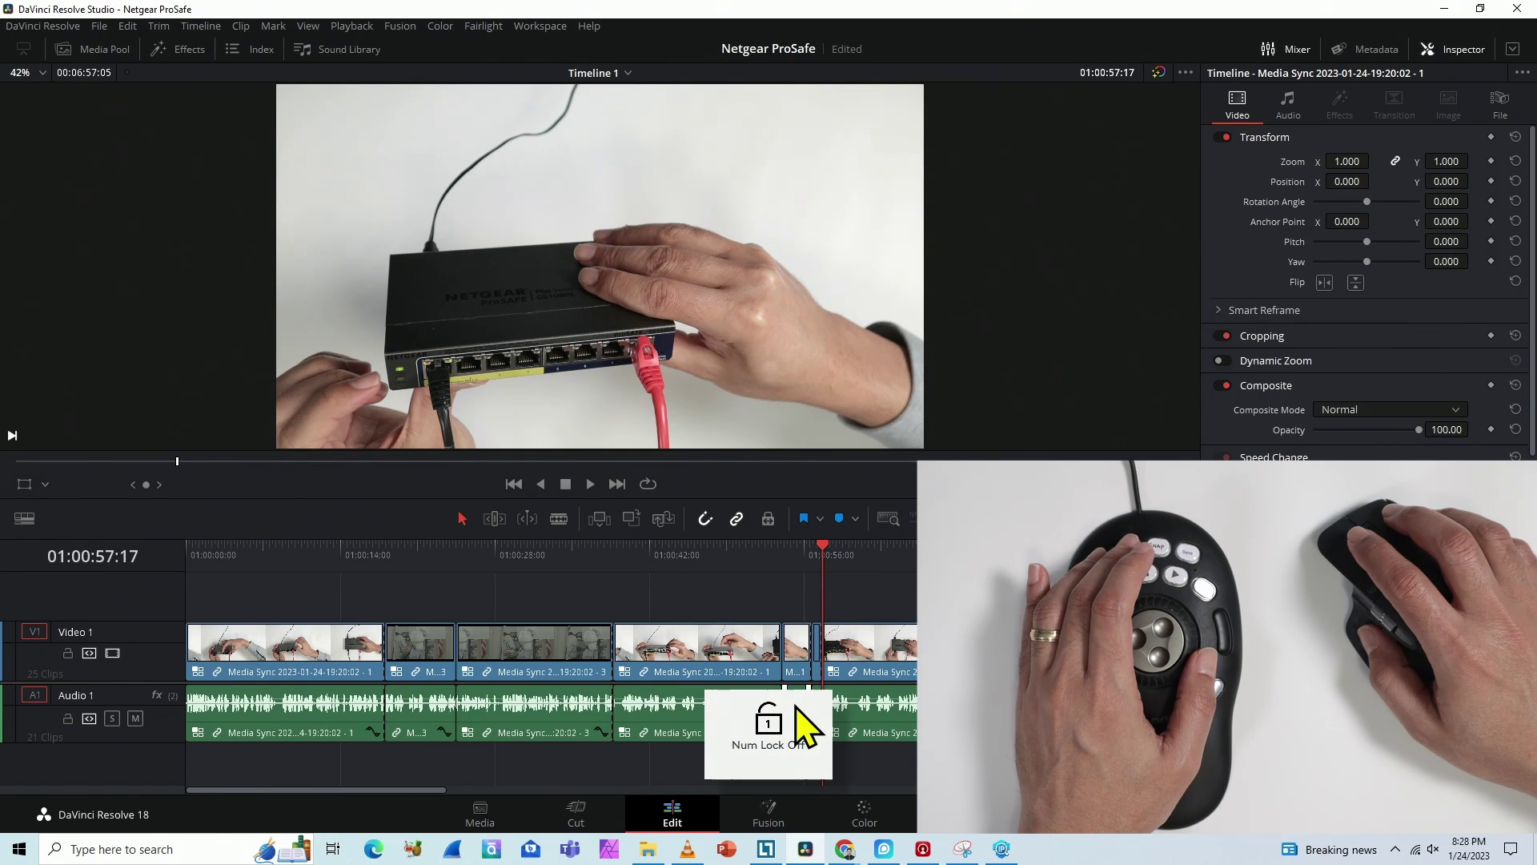
Ripple delete the short segment between the cuts at 01:00:56:18 and 01:00:57:17.
{"action": "key", "text": "ctrl+z"}
{"action": "key", "text": "Num_Lock"}
{"action": "key", "text": "ctrl+b"}
{"action": "key", "text": "ctrl+s"}
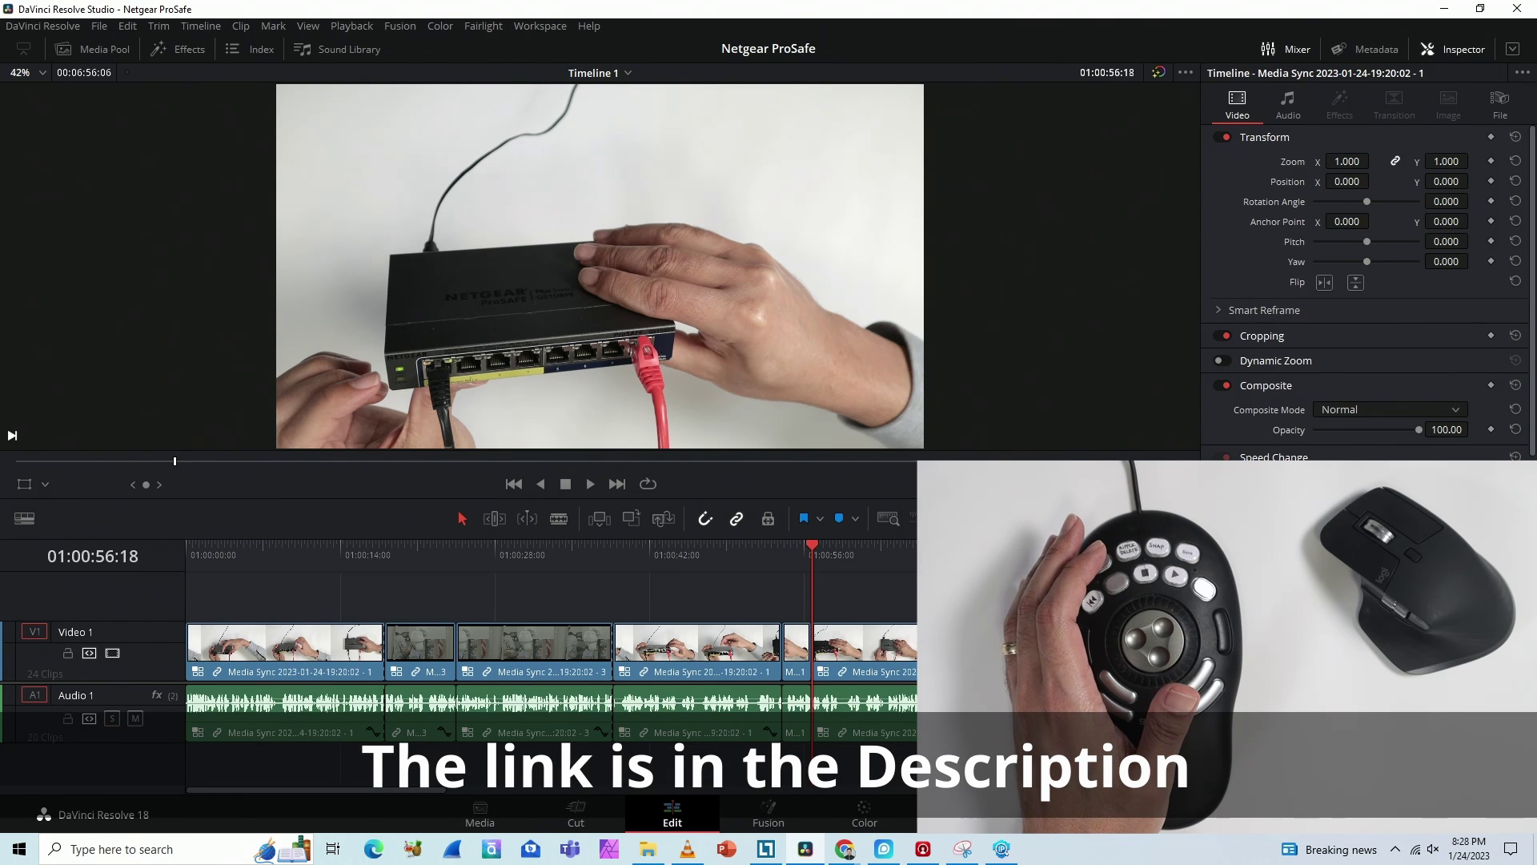
Undo all the recent splits and ripple deletes back to the uncut second clip.
{"action": "key", "text": "ctrl+z"}
{"action": "key", "text": "ctrl+z"}
{"action": "key", "text": "ctrl+z"}
{"action": "key", "text": "ctrl+z"}
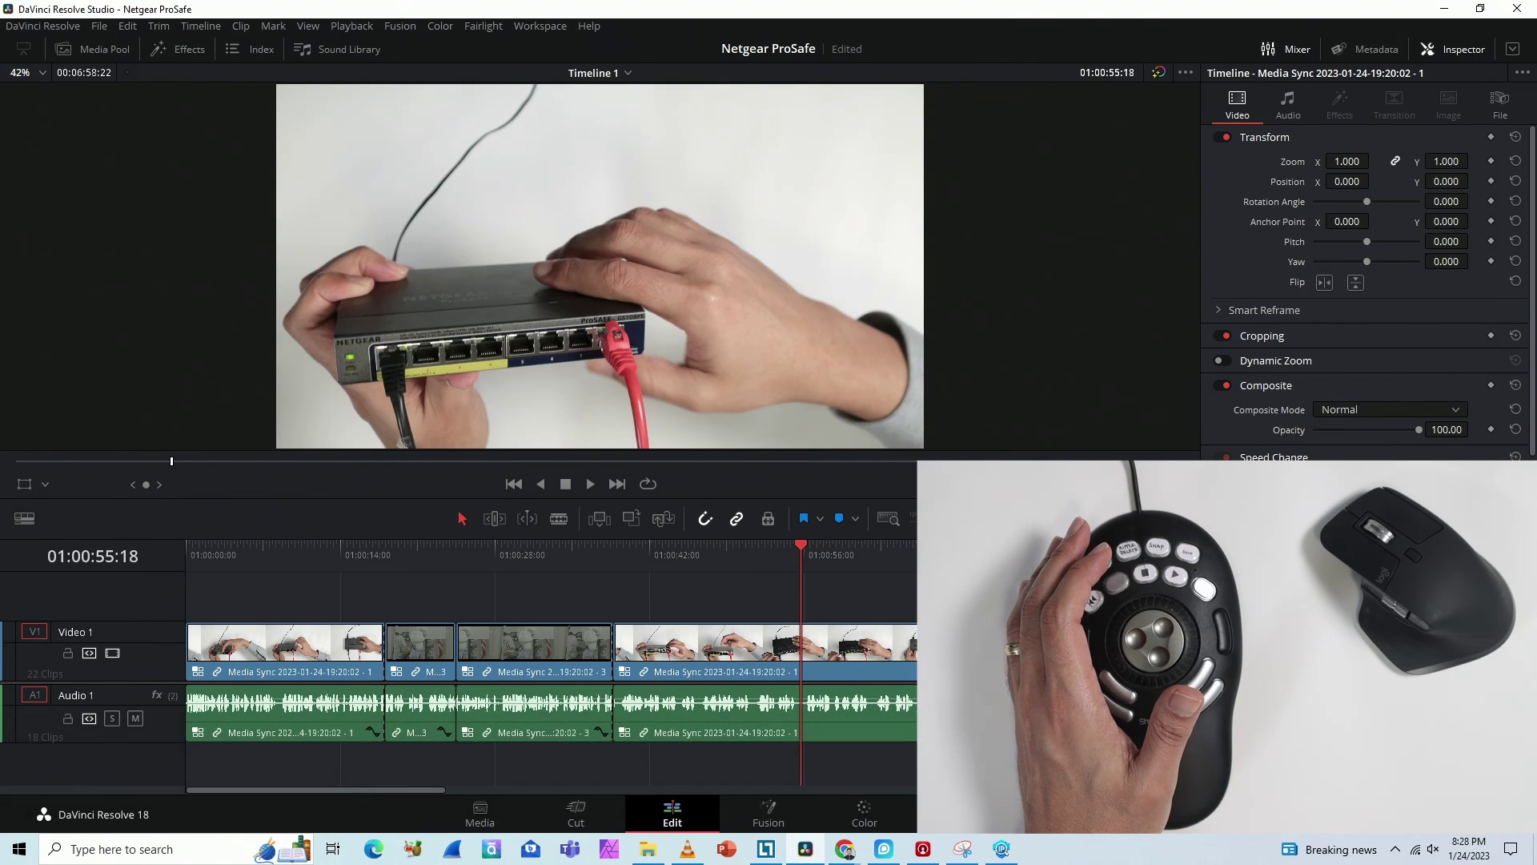
{"action": "key", "text": "ctrl+z"}
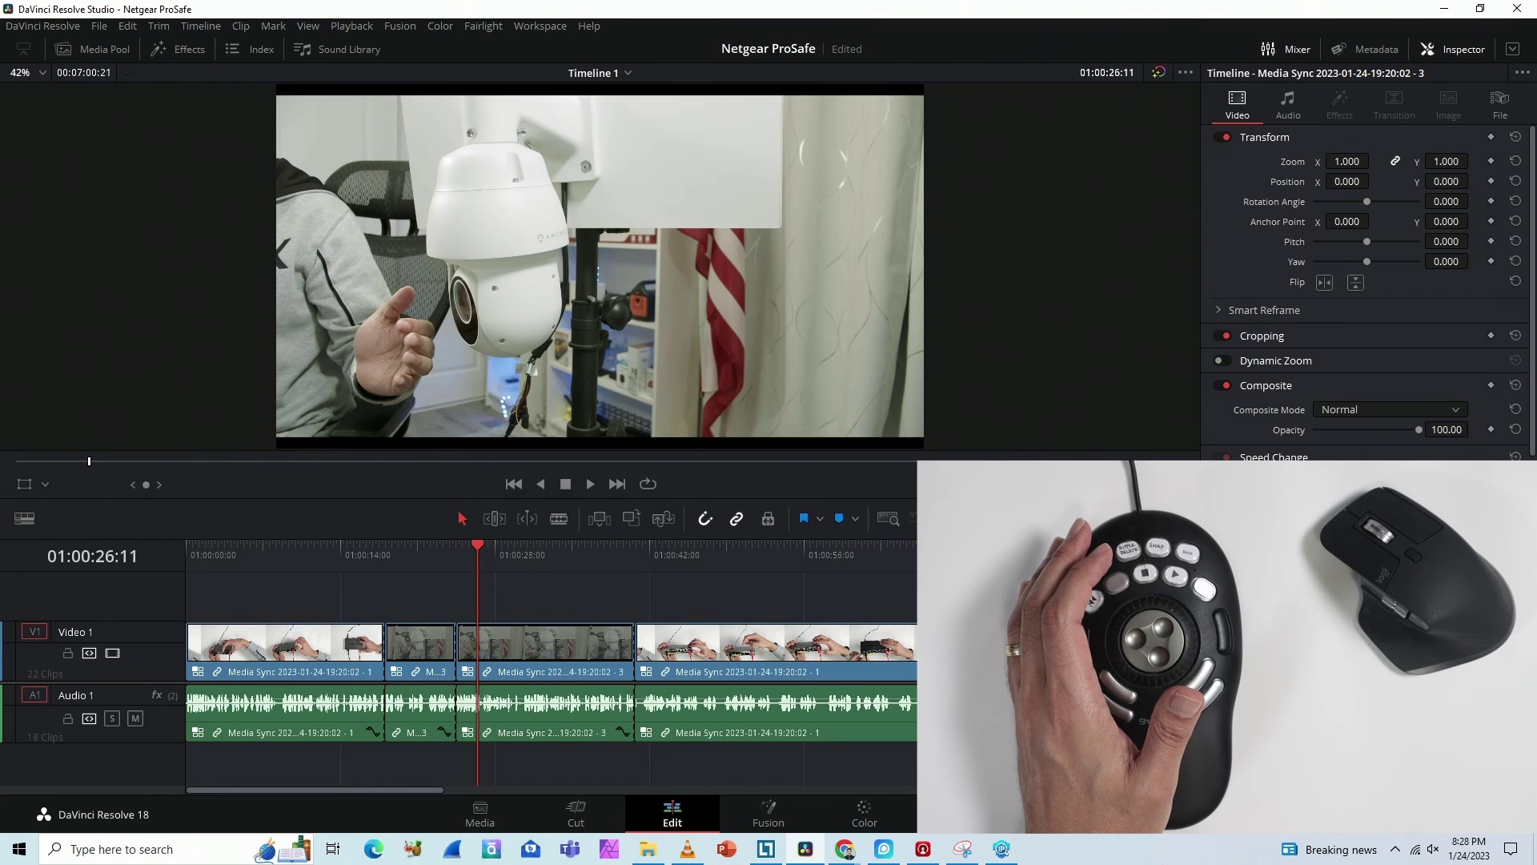
{"action": "key", "text": "ctrl+s"}
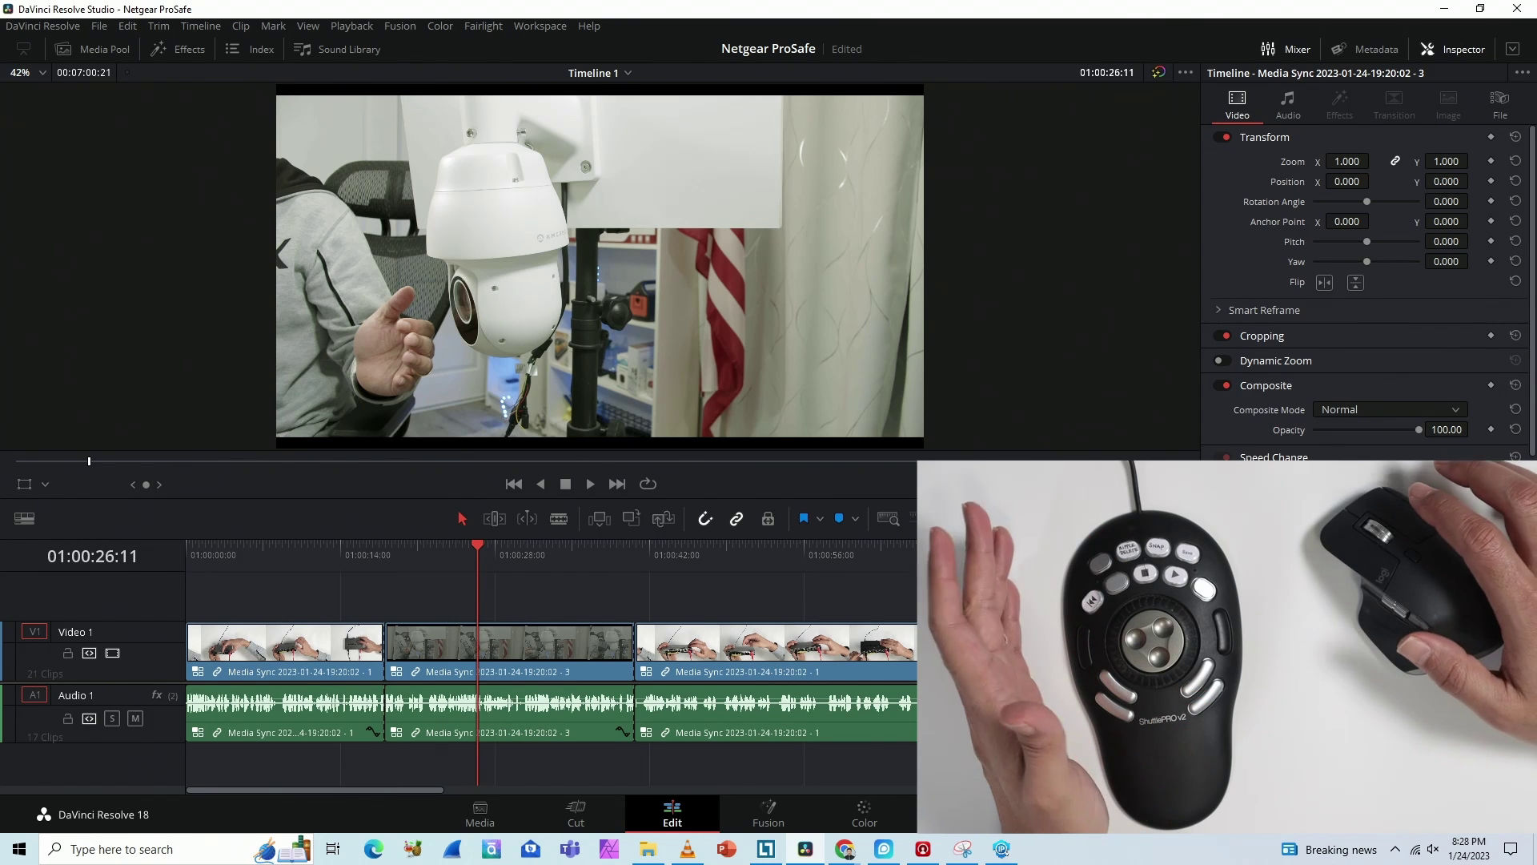